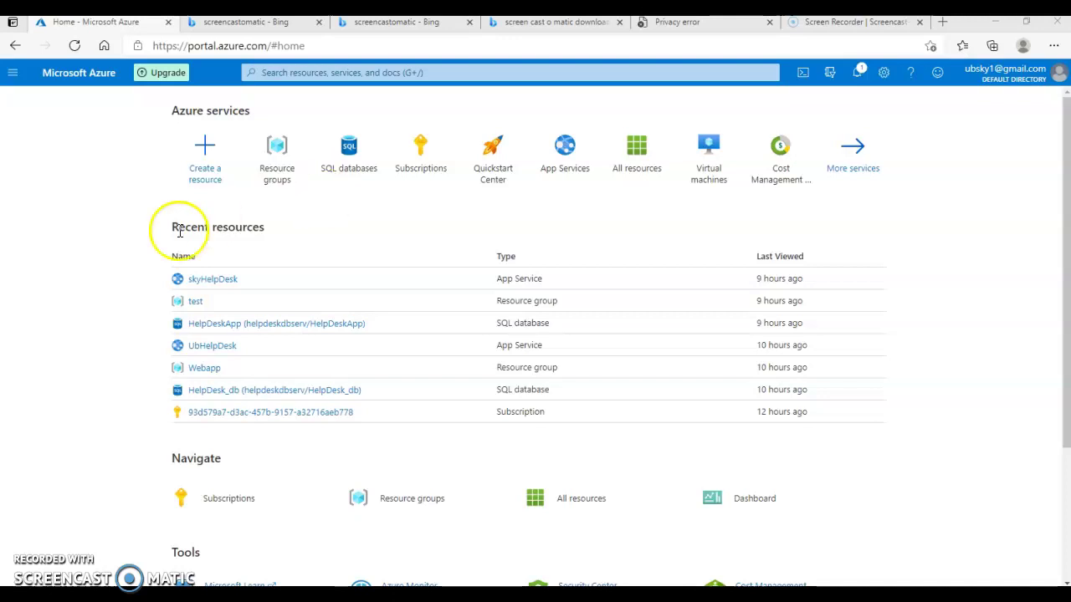
{"action": "left_click", "coordinate": [12, 77]}
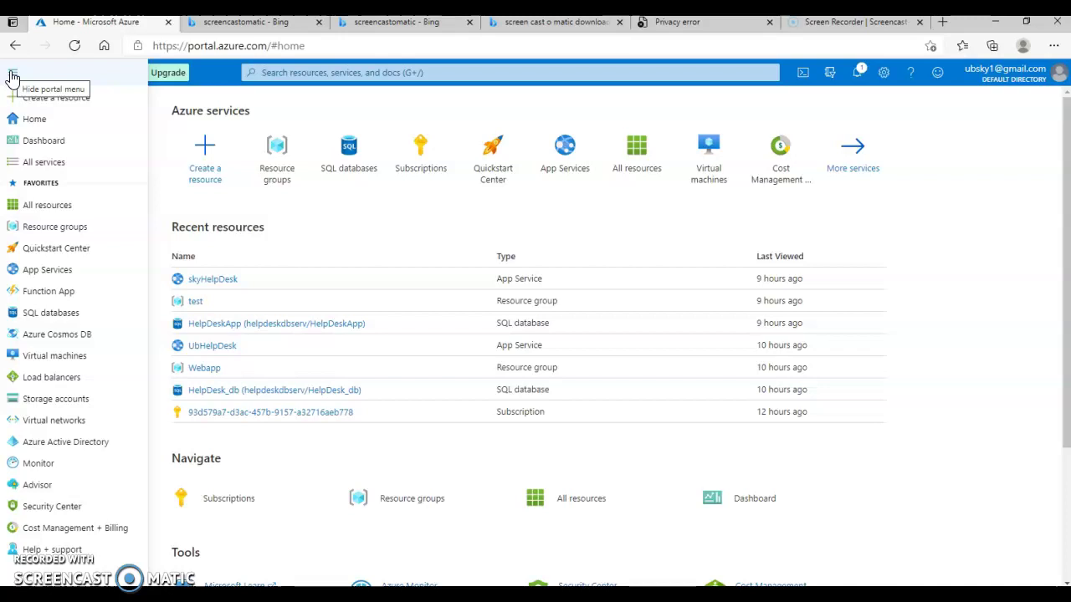
{"action": "left_click", "coordinate": [955, 249]}
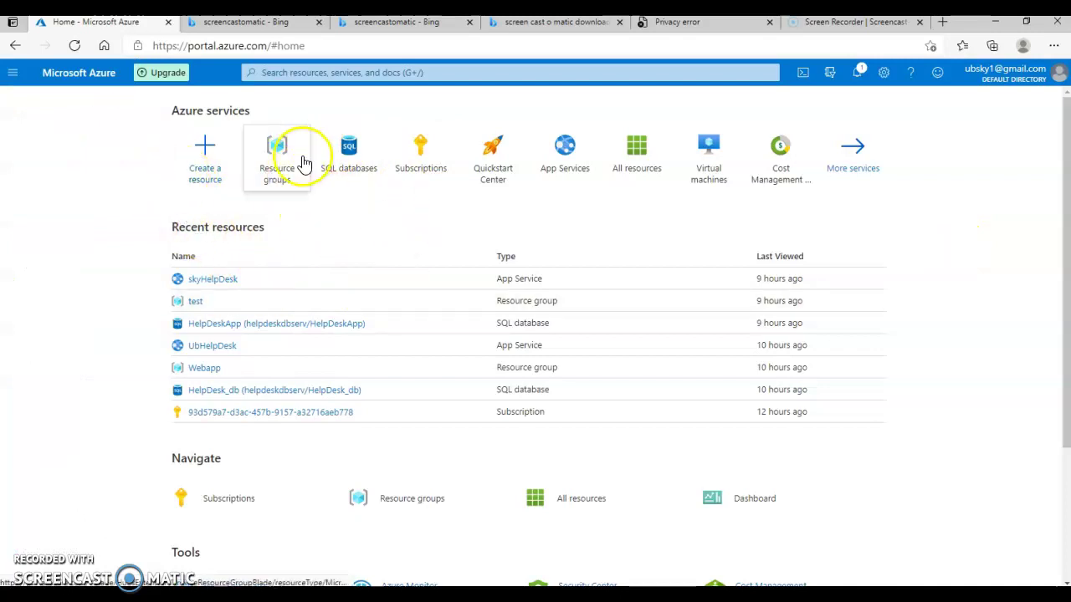
{"action": "mouse_move", "coordinate": [297, 171]}
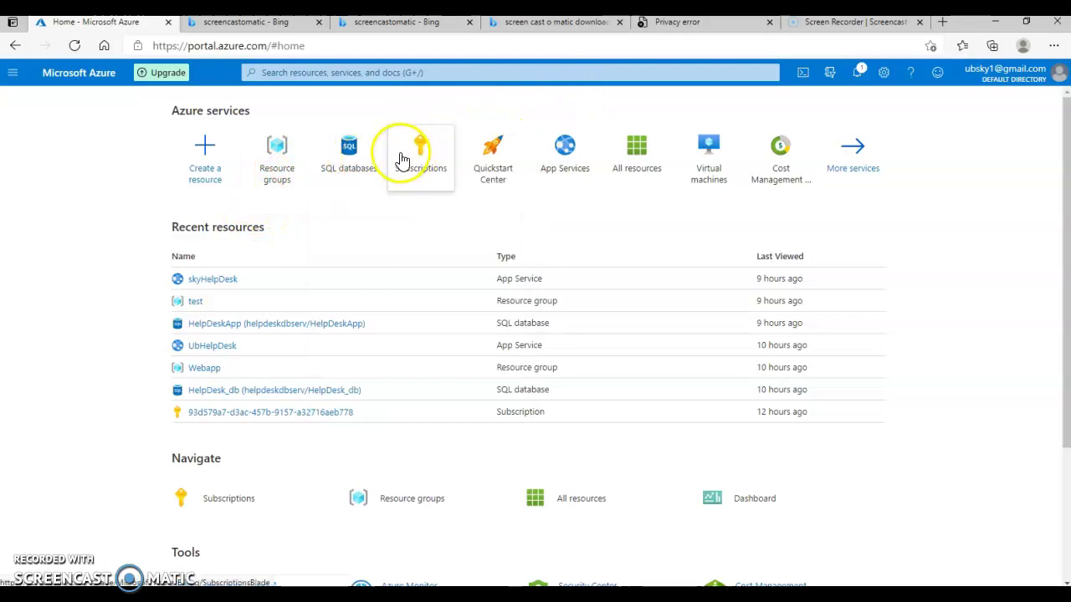
{"action": "mouse_move", "coordinate": [487, 168]}
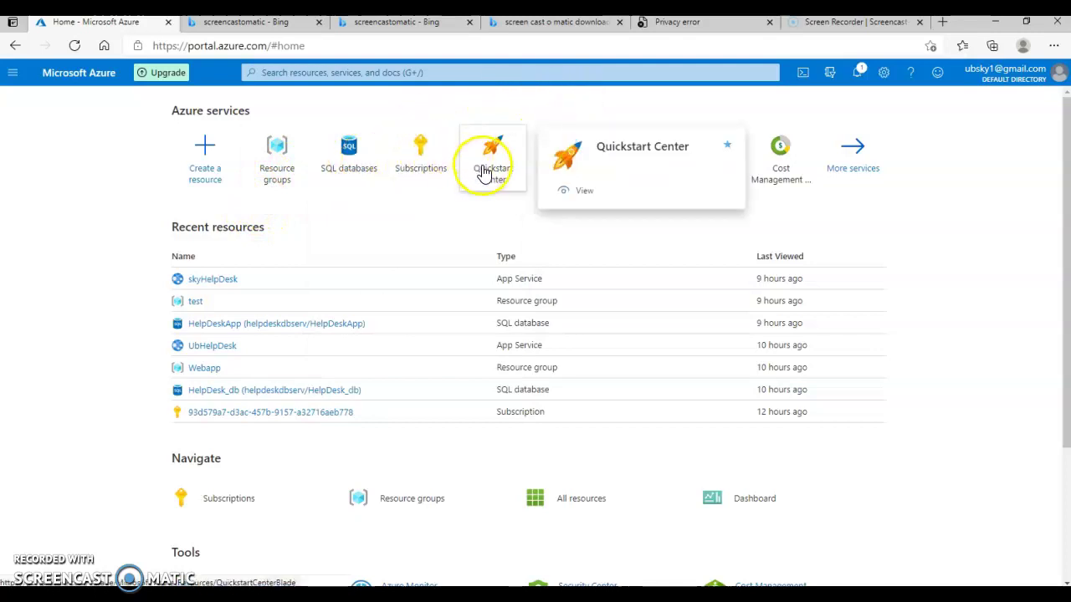
Step: Open the App Services list in the portal and look over the other available service categories
{"action": "left_click", "coordinate": [14, 73]}
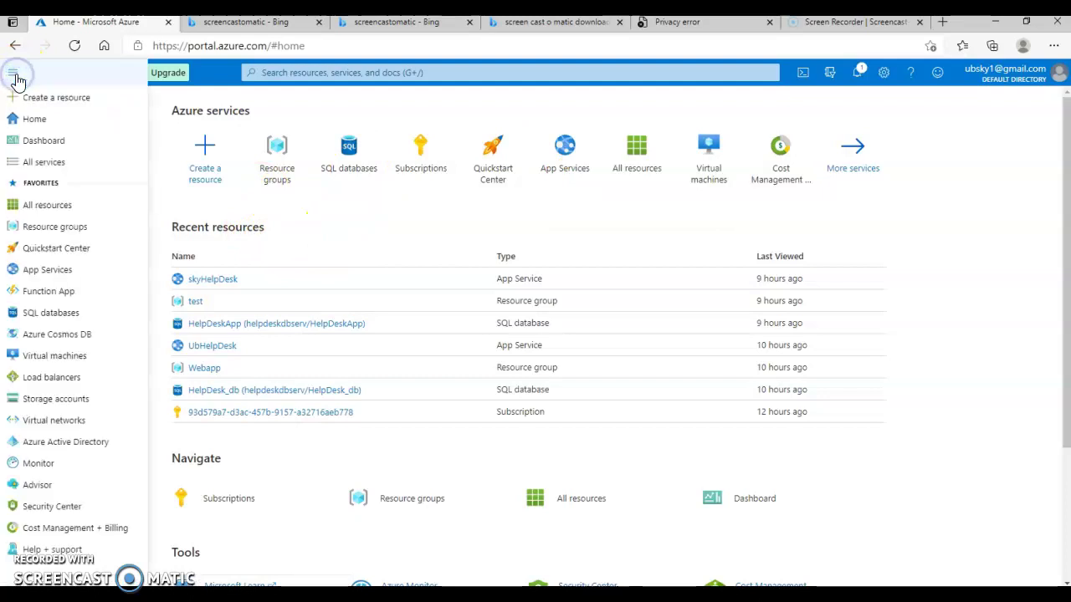
{"action": "left_click", "coordinate": [44, 269]}
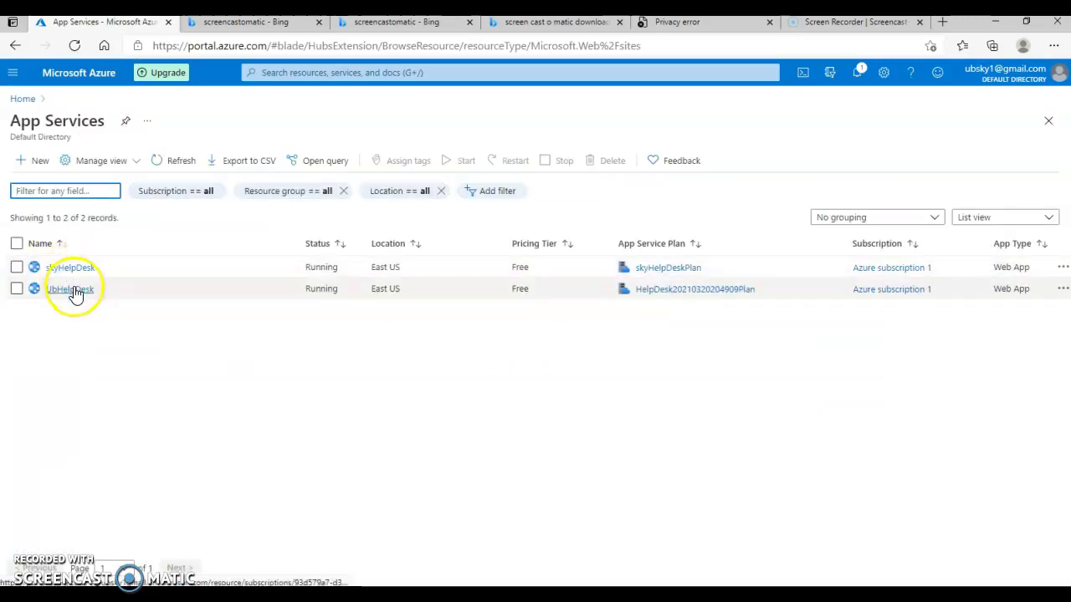
{"action": "left_click", "coordinate": [14, 73]}
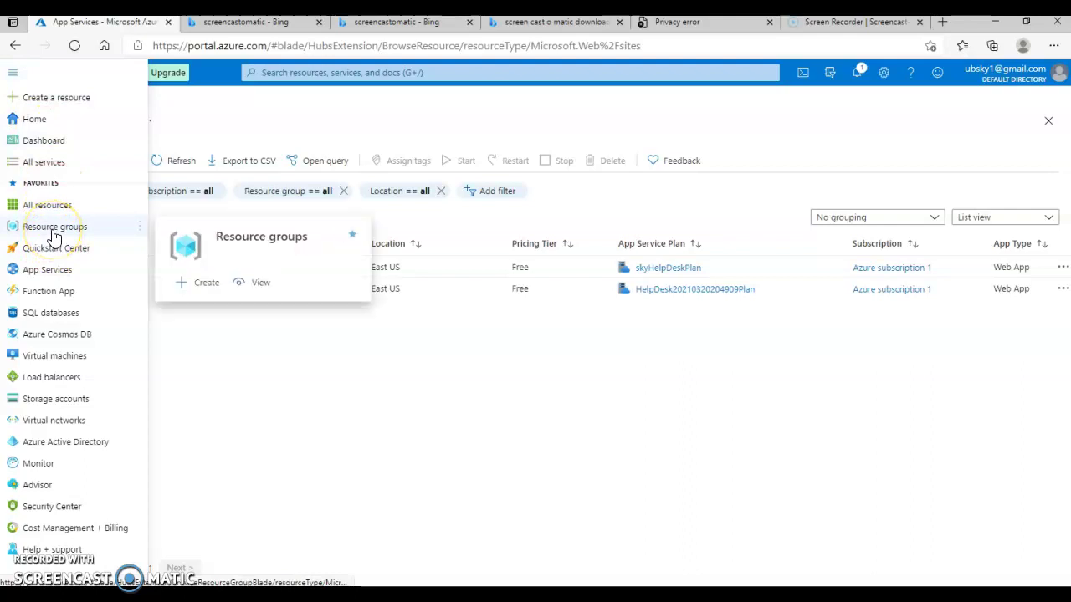
{"action": "mouse_move", "coordinate": [67, 333]}
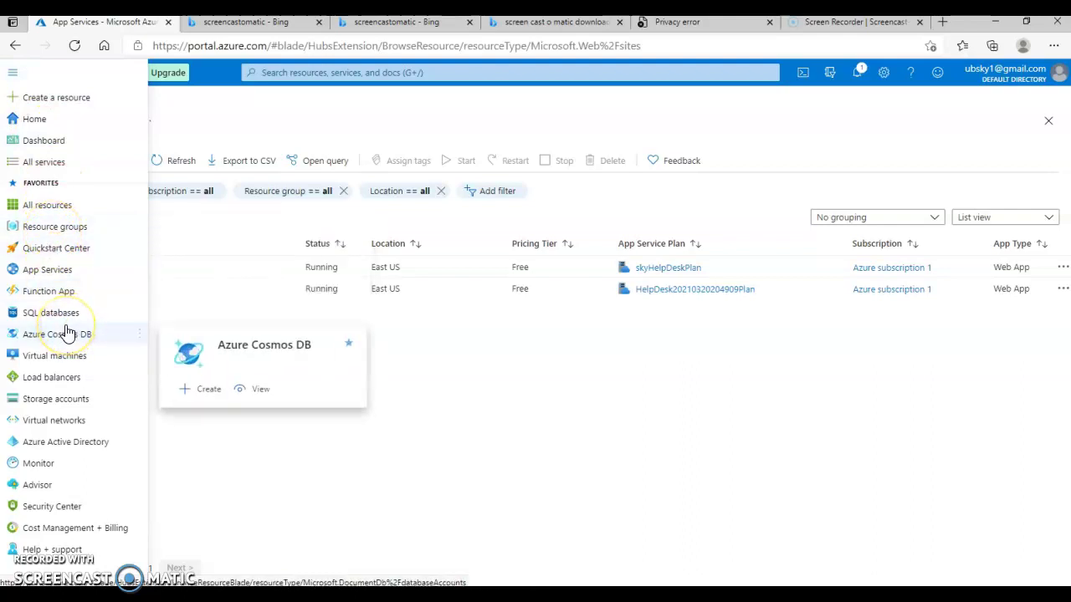
{"action": "left_click", "coordinate": [308, 118]}
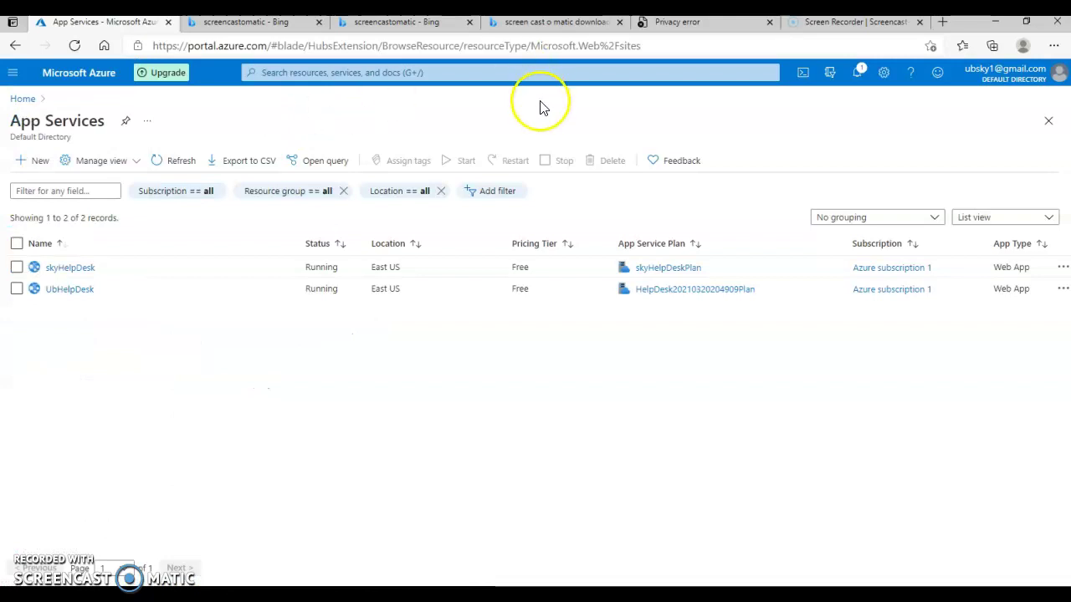
Step: Switch to Visual Studio, close the HelpDesk publish page and inspect the connection strings in appsettings.json
{"action": "key", "text": "alt+Tab"}
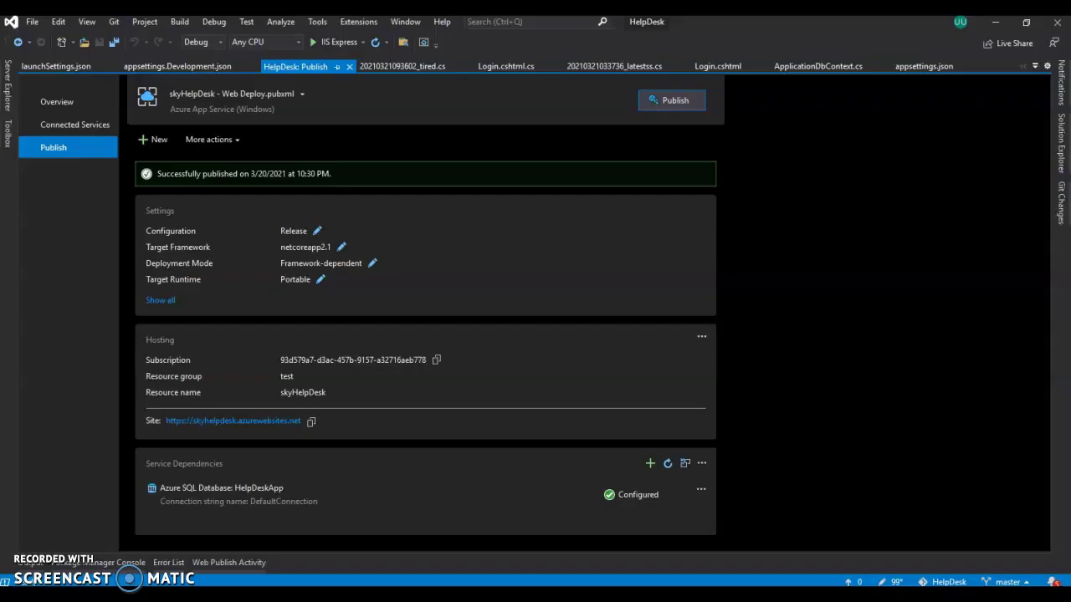
{"action": "left_click", "coordinate": [350, 69]}
{"action": "left_click", "coordinate": [346, 194]}
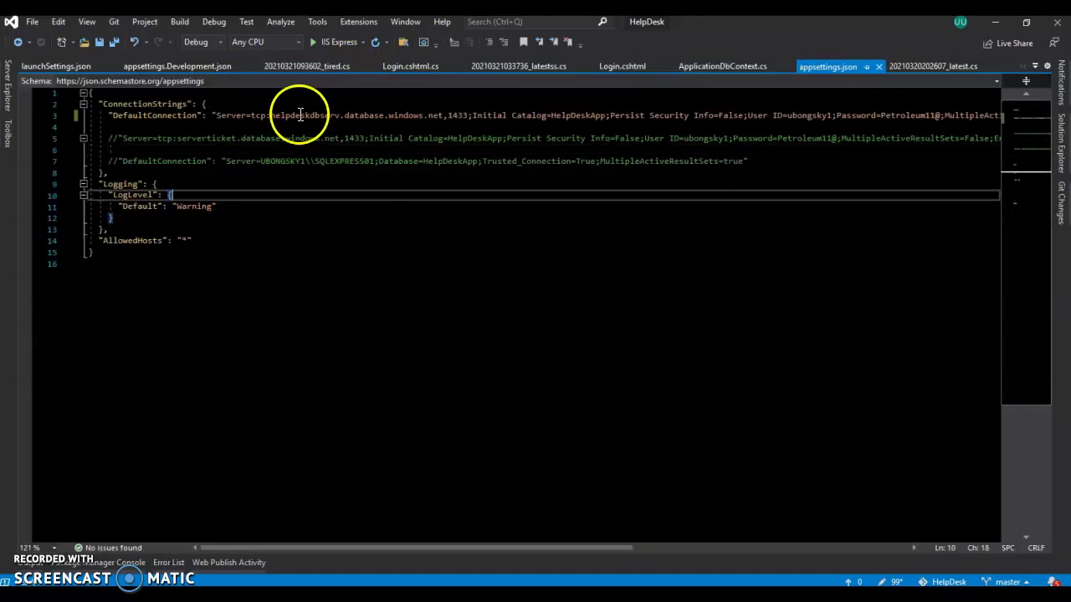
{"action": "left_click", "coordinate": [257, 104]}
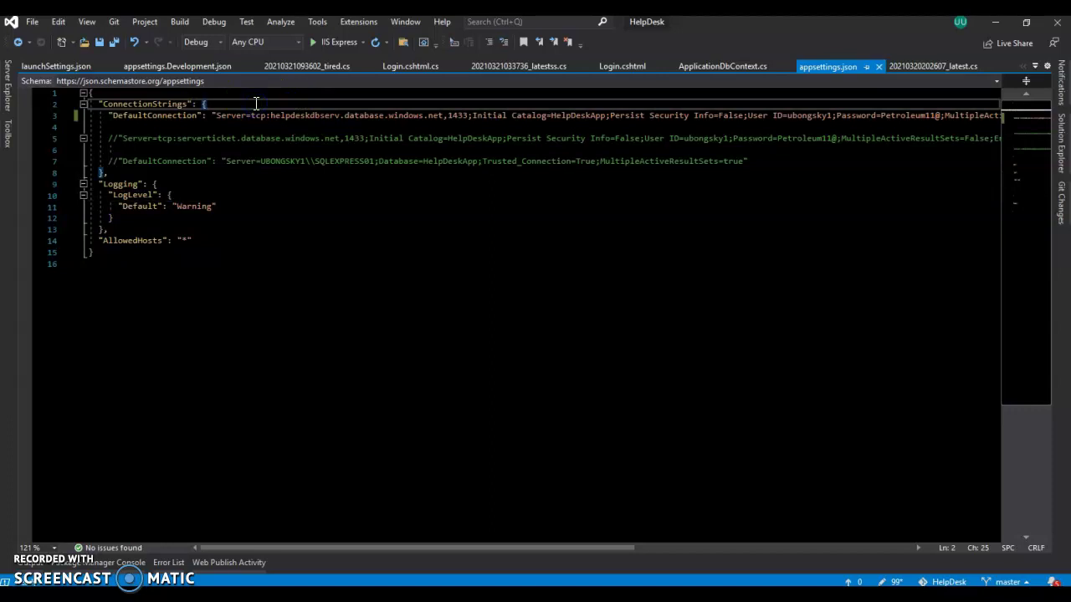
{"action": "left_click", "coordinate": [293, 228]}
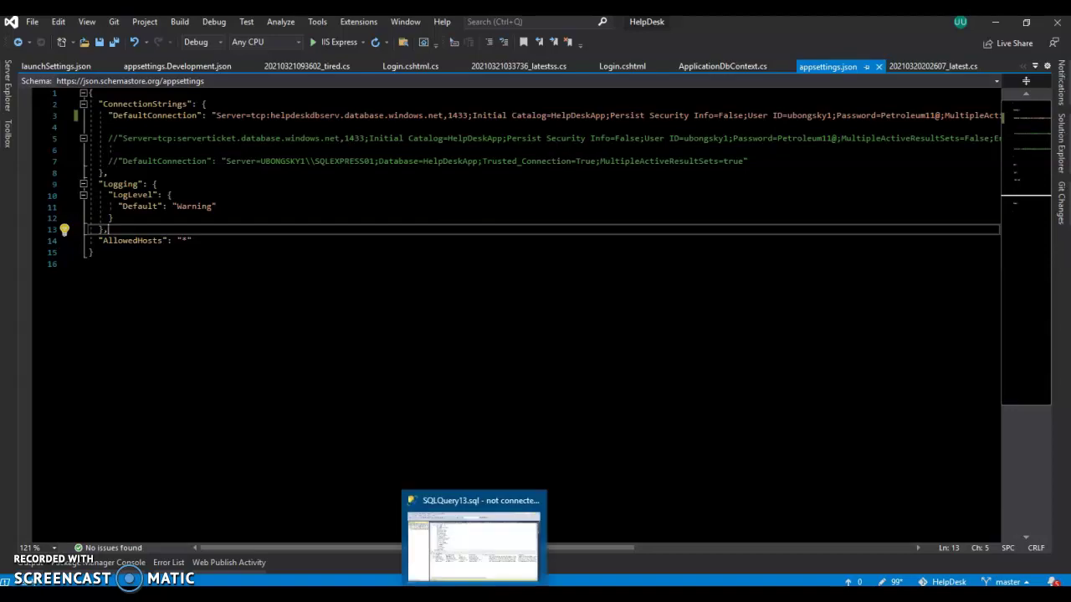
Step: Switch to SQL Server Management Studio and expand the tables of the HelpDeskApp database on the local SQLEXPRESS01 server
{"action": "left_click", "coordinate": [473, 599]}
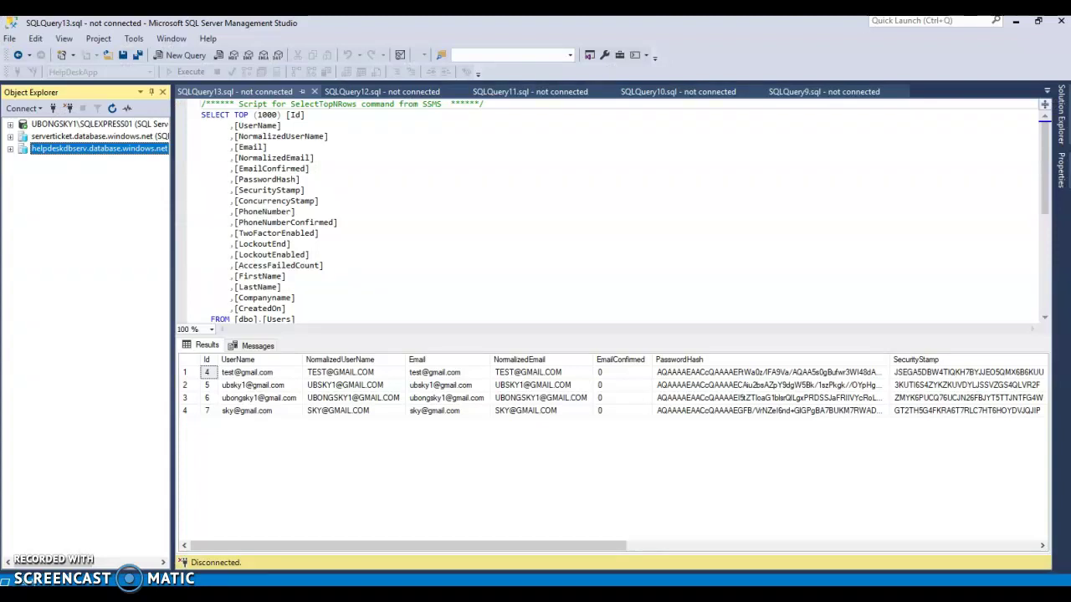
{"action": "key", "text": "alt+Tab"}
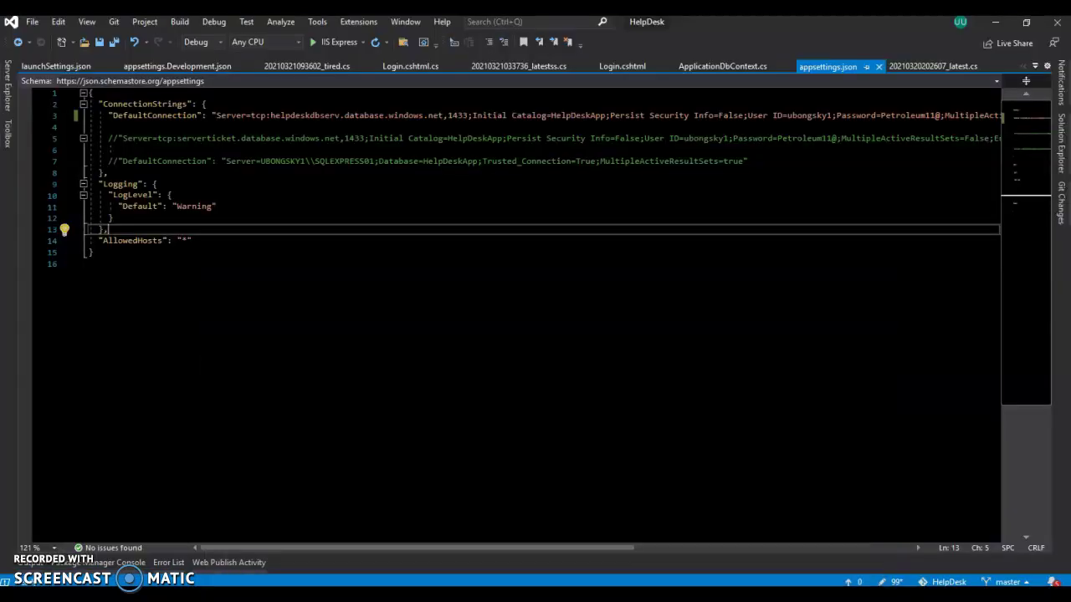
{"action": "key", "text": "alt+Tab"}
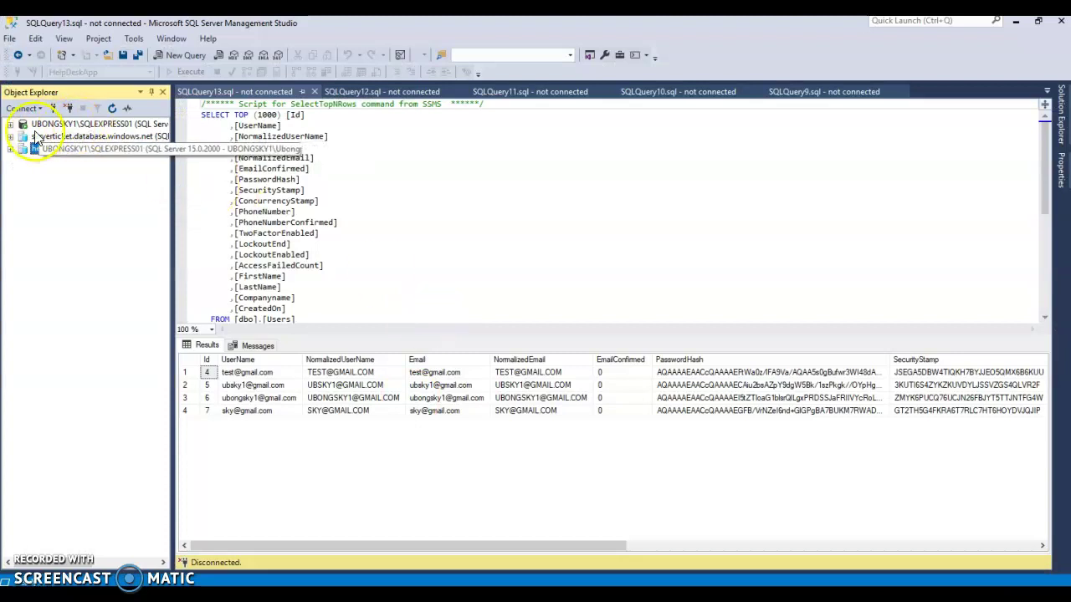
{"action": "left_click", "coordinate": [10, 125]}
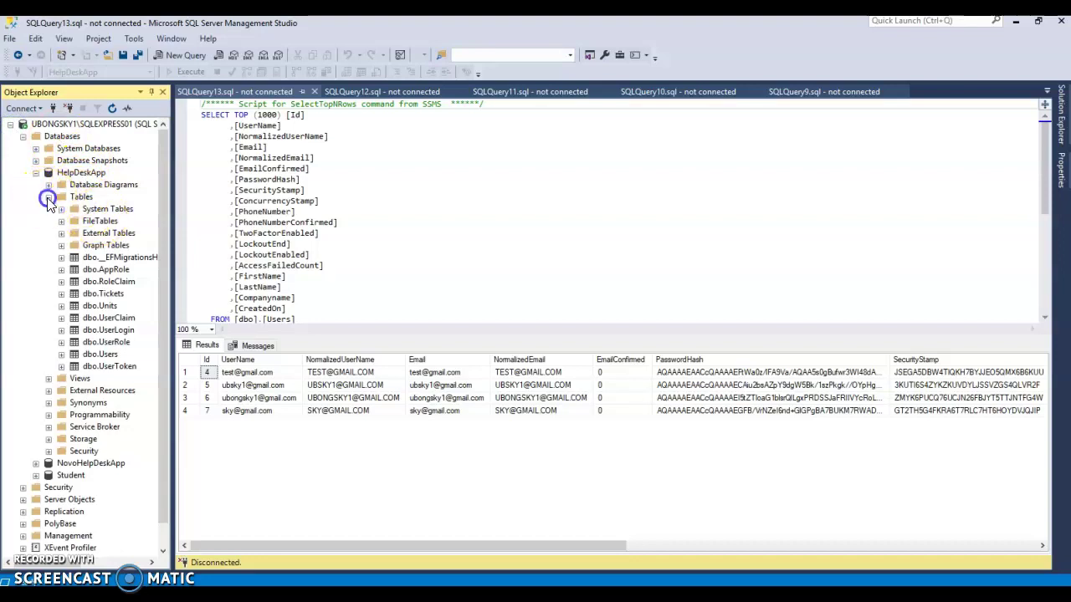
{"action": "left_click", "coordinate": [49, 197]}
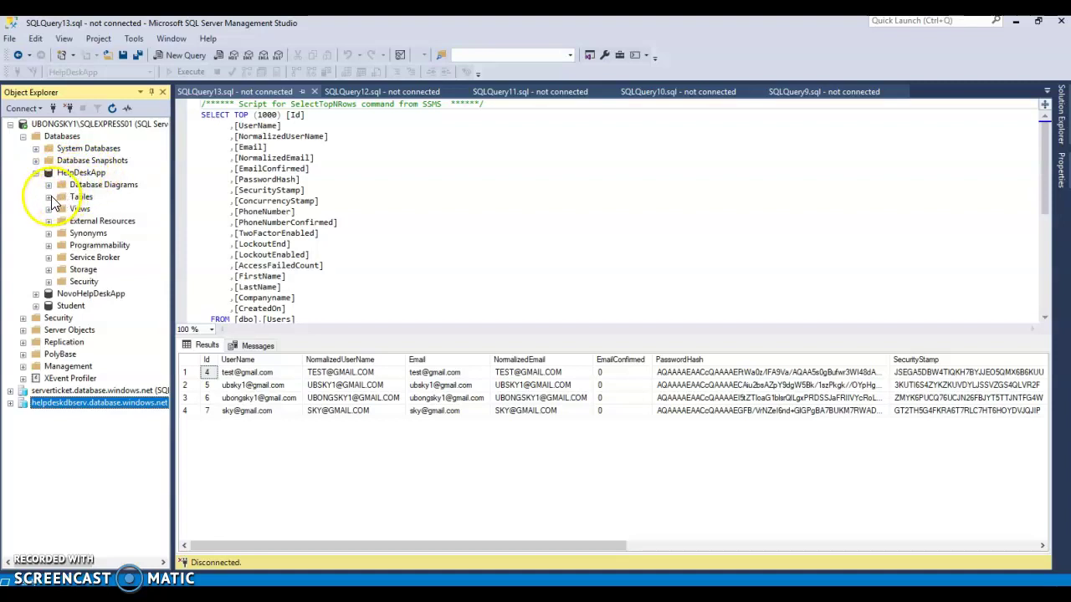
{"action": "left_click", "coordinate": [50, 197]}
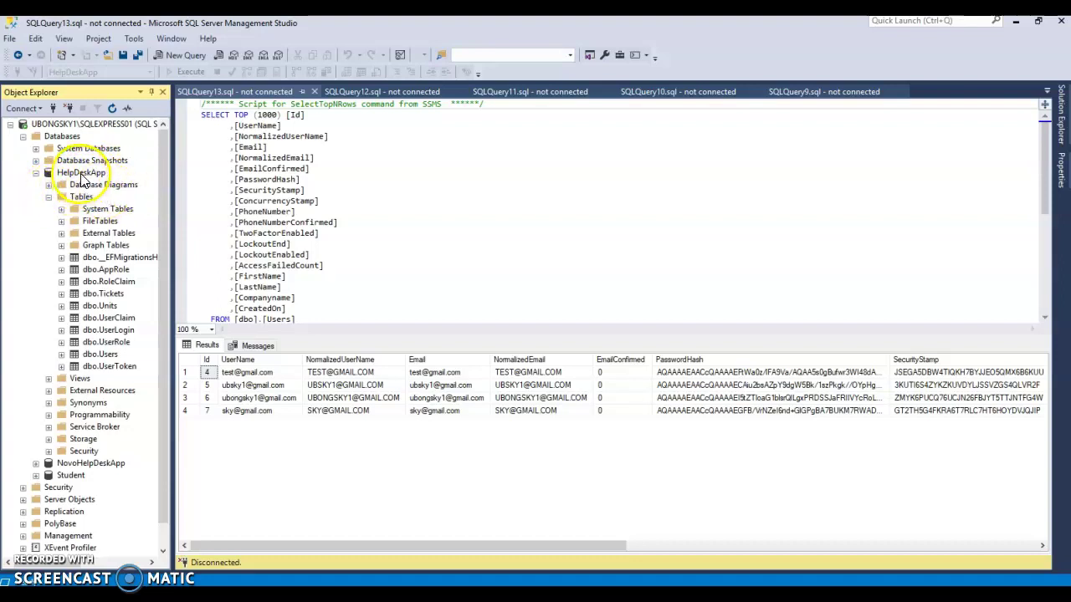
Step: Start deploying the local HelpDeskApp database to Microsoft Azure SQL Database and proceed to the deployment settings
{"action": "left_click", "coordinate": [80, 173]}
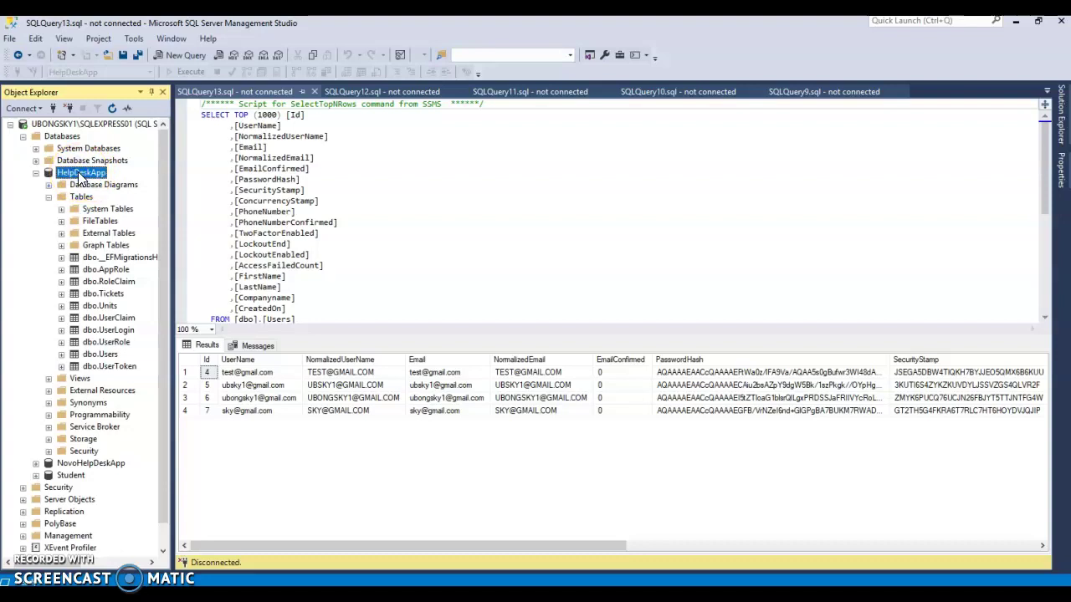
{"action": "right_click", "coordinate": [80, 175]}
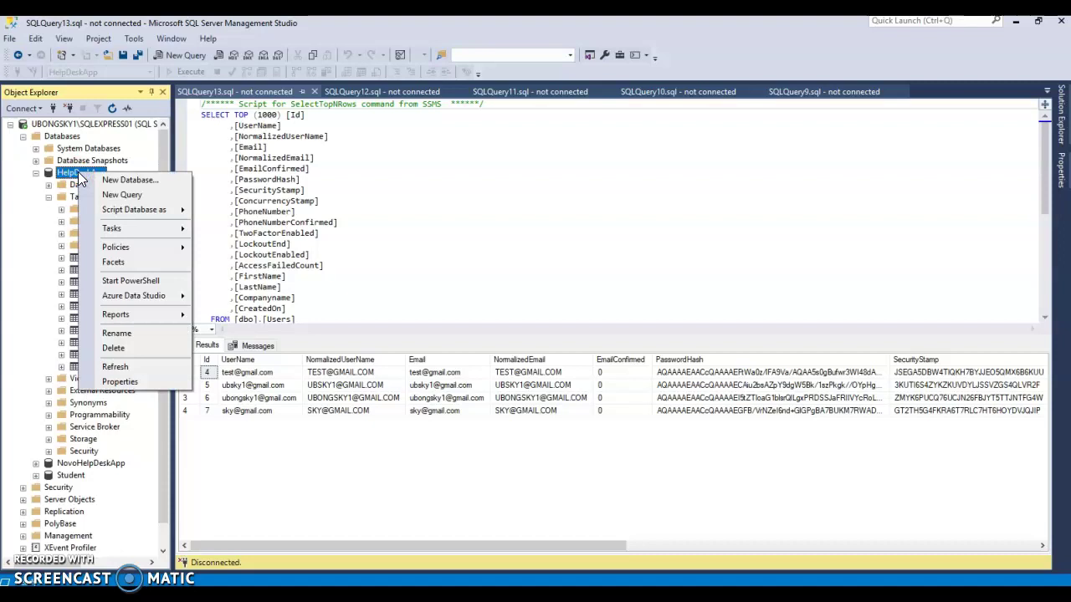
{"action": "mouse_move", "coordinate": [146, 243]}
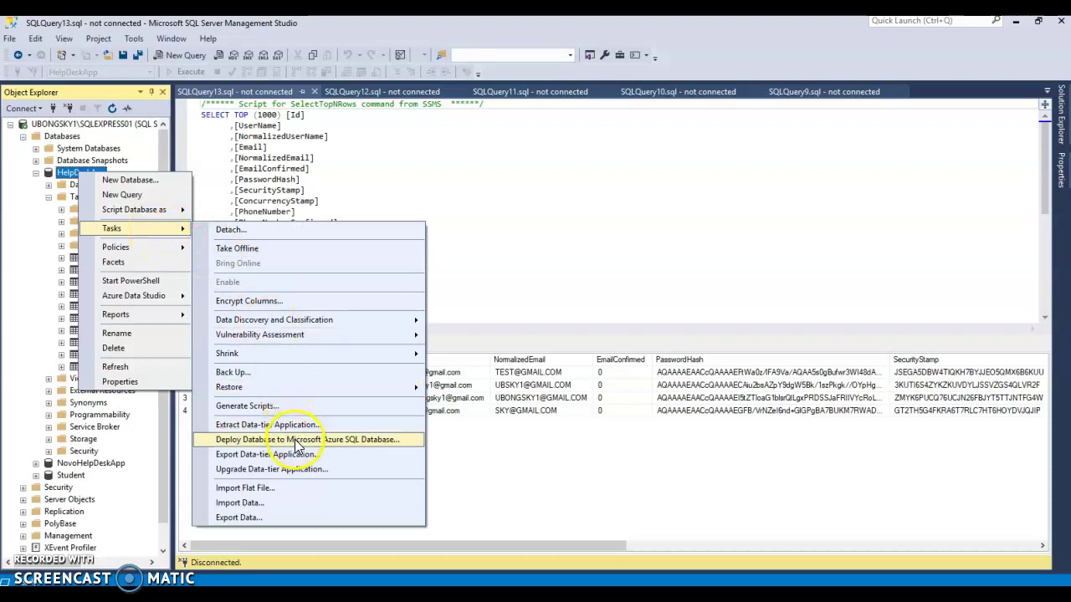
{"action": "left_click", "coordinate": [354, 442]}
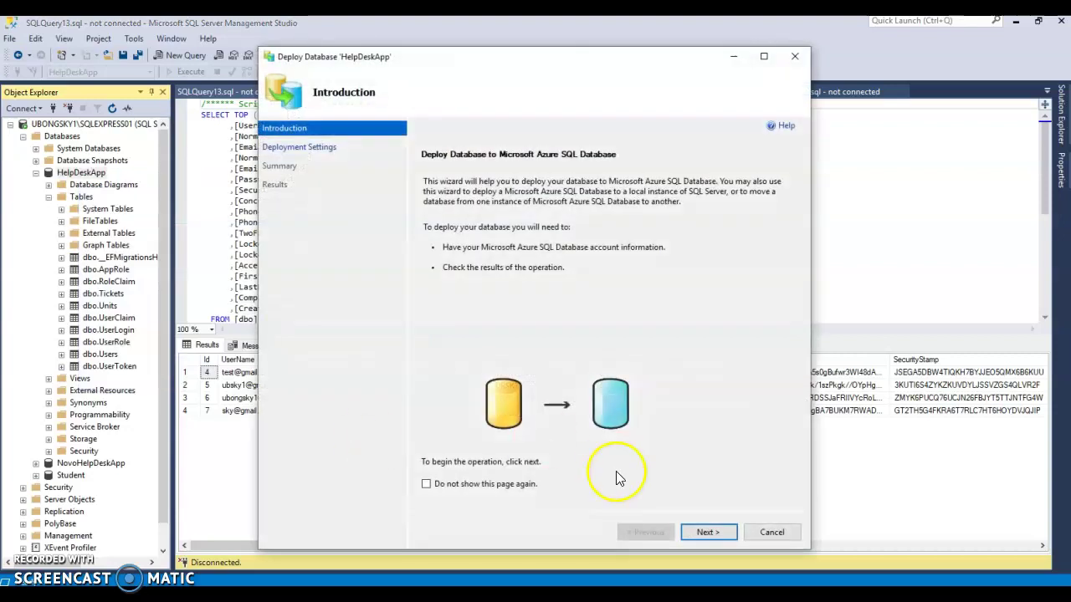
{"action": "left_click", "coordinate": [703, 534]}
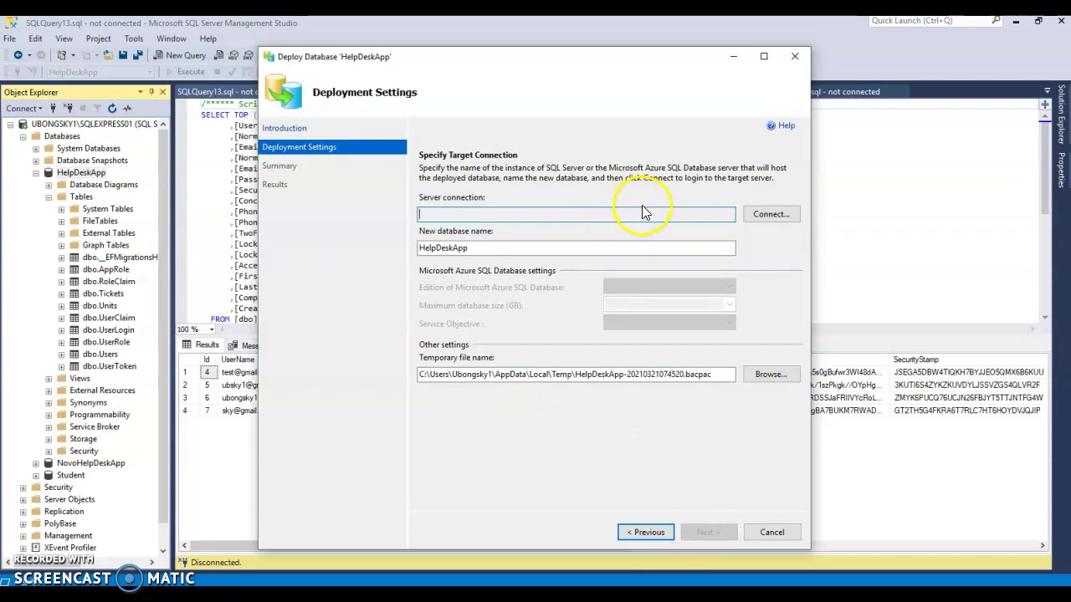
Step: Open the server connection for the deployment target and look through the available server names
{"action": "left_click", "coordinate": [769, 215]}
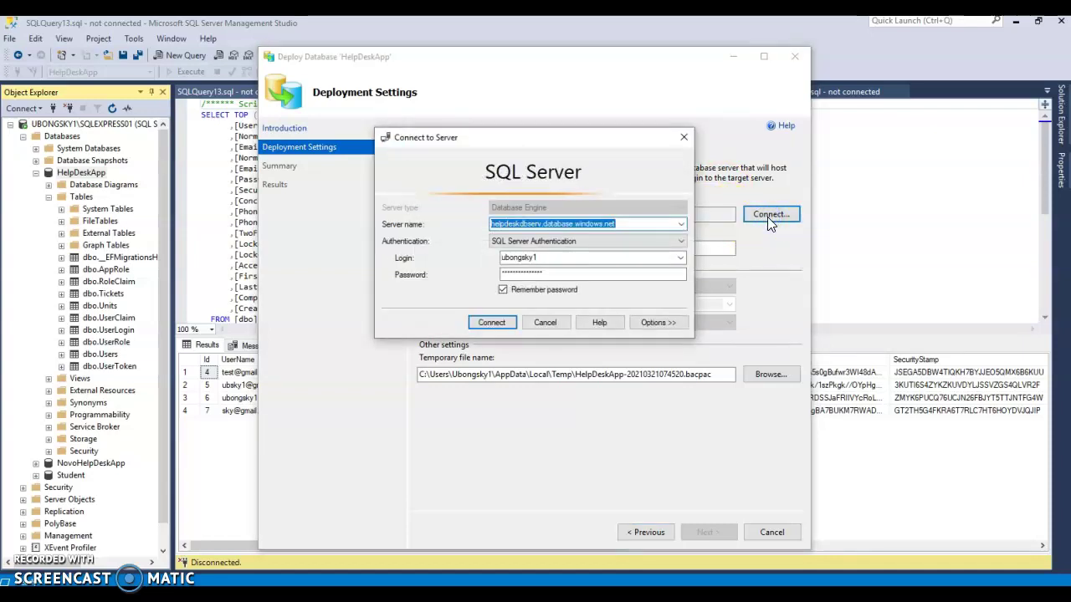
{"action": "left_click", "coordinate": [681, 227]}
{"action": "left_click", "coordinate": [681, 227]}
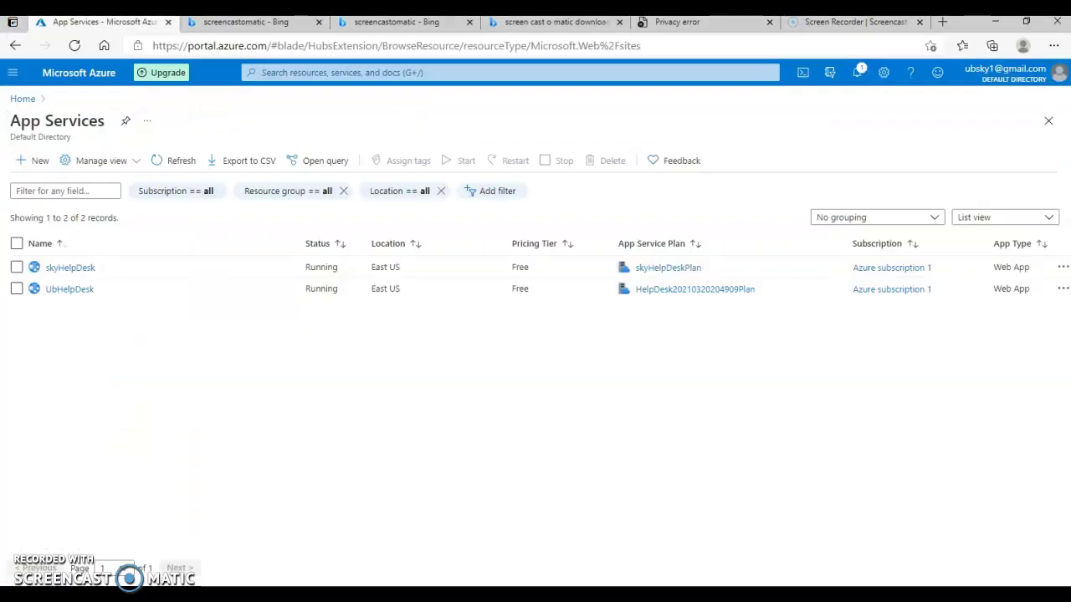
Step: Switch to the Azure portal and open the SQL databases list from the overview of all services
{"action": "left_click", "coordinate": [12, 76]}
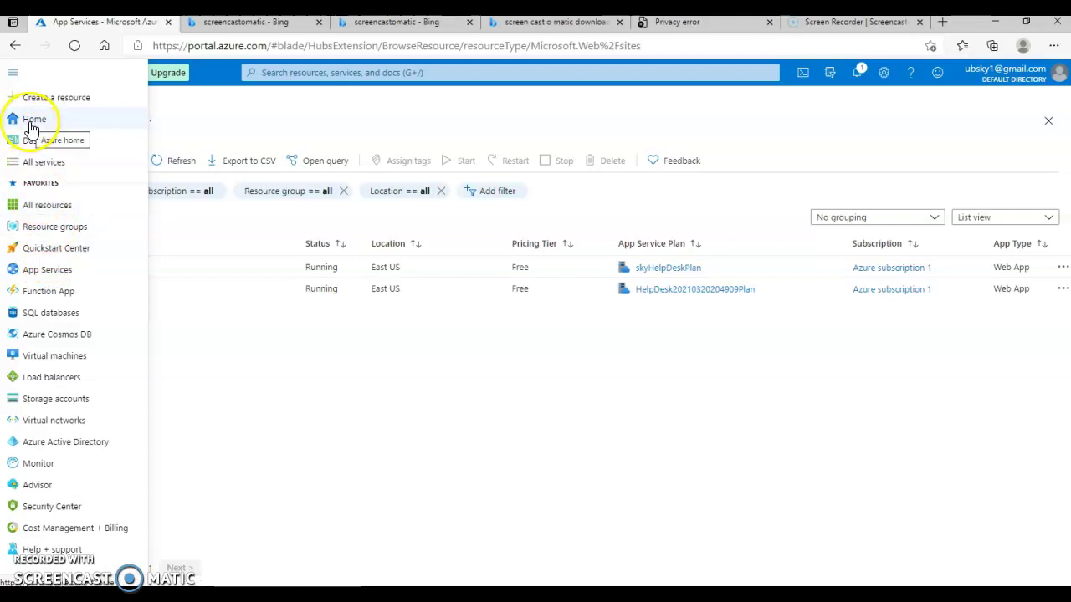
{"action": "left_click", "coordinate": [37, 169]}
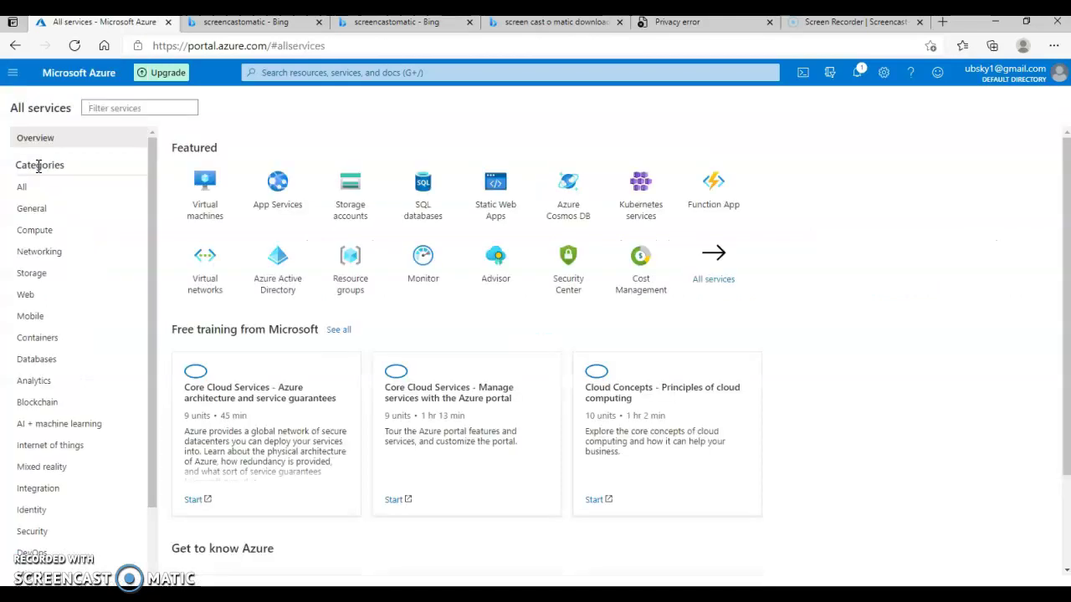
{"action": "left_click", "coordinate": [423, 210]}
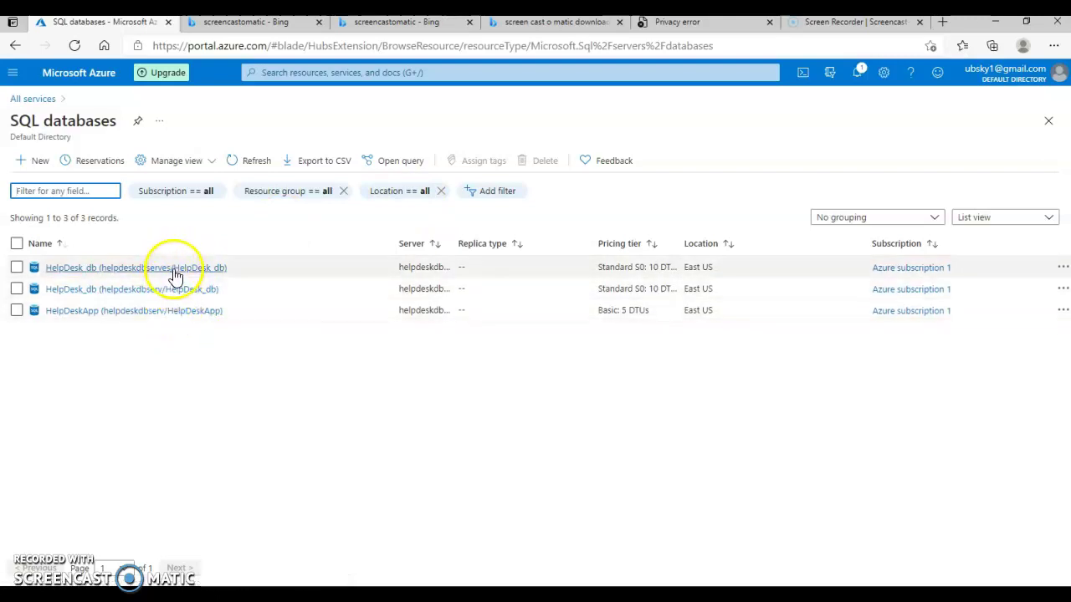
Step: Start creating a new SQL database in the Azure portal
{"action": "left_click", "coordinate": [34, 161]}
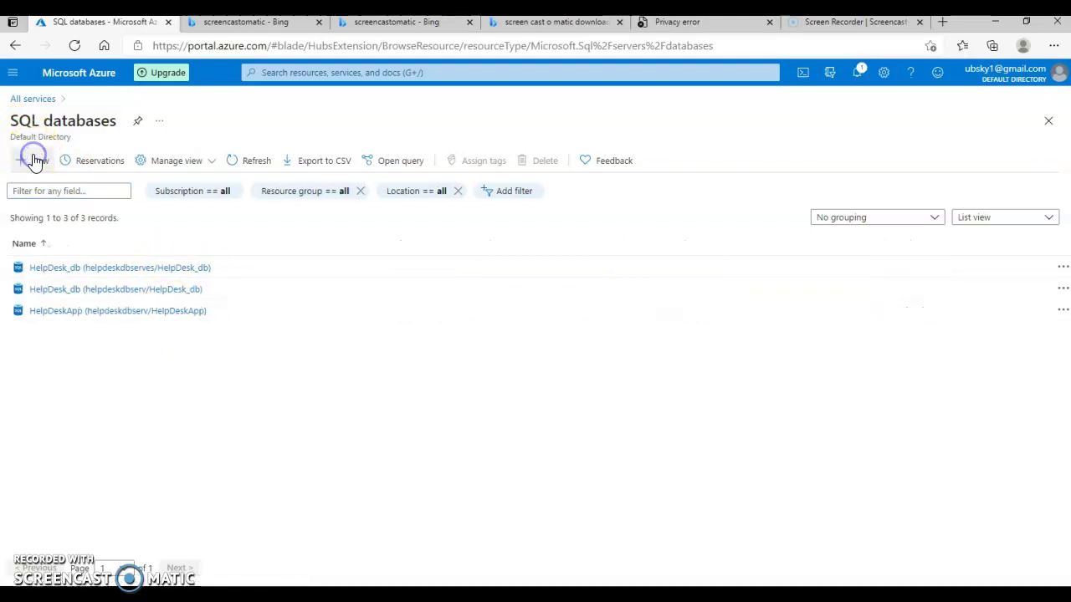
{"action": "left_click", "coordinate": [34, 163]}
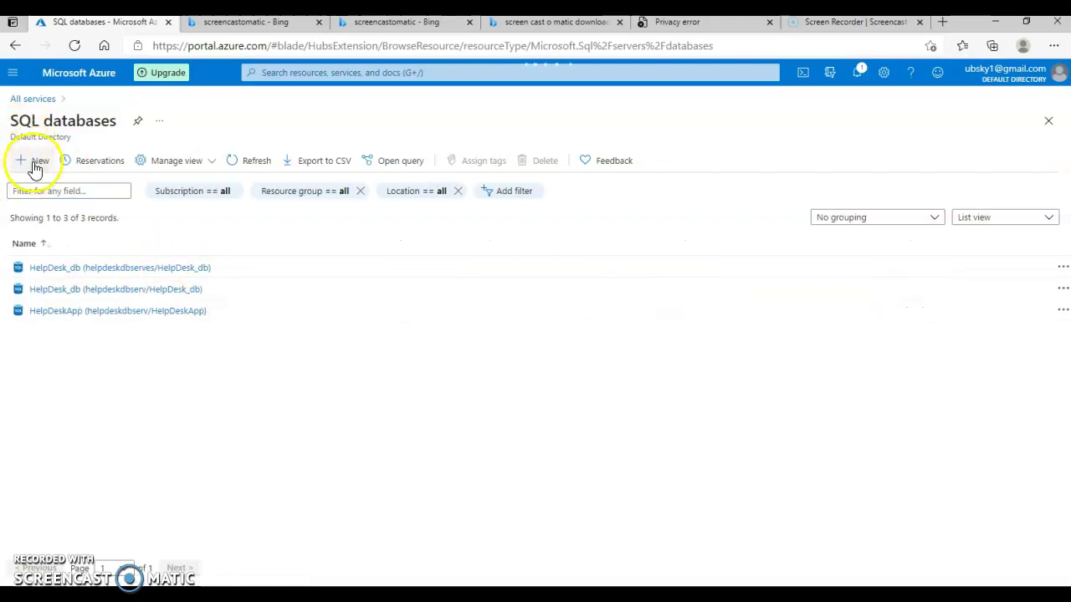
{"action": "left_click", "coordinate": [35, 165]}
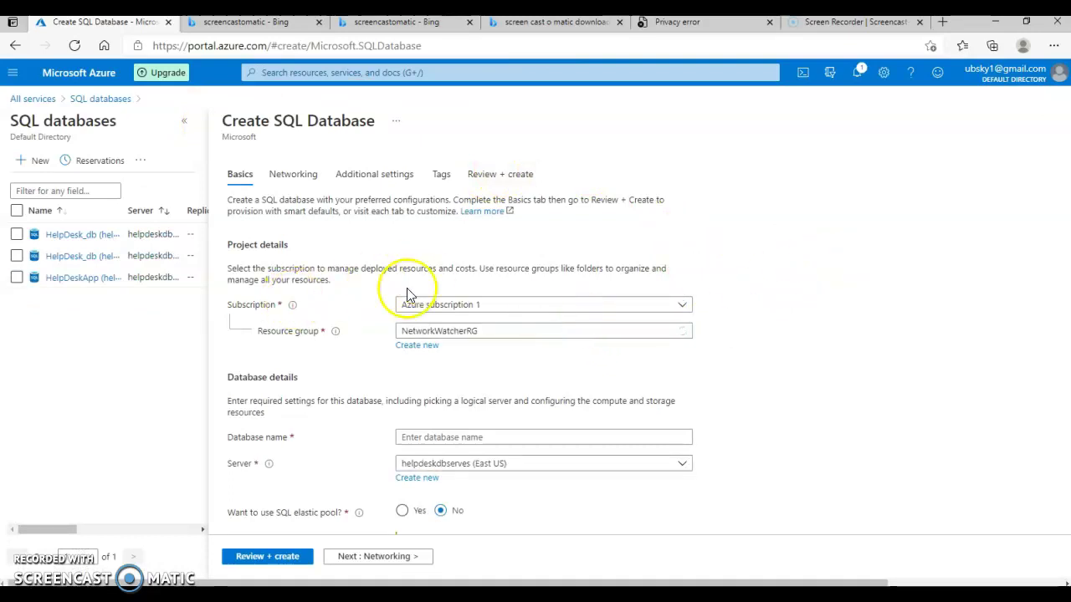
Step: Look through the available subscriptions and existing resource groups for the new database
{"action": "left_click", "coordinate": [476, 311]}
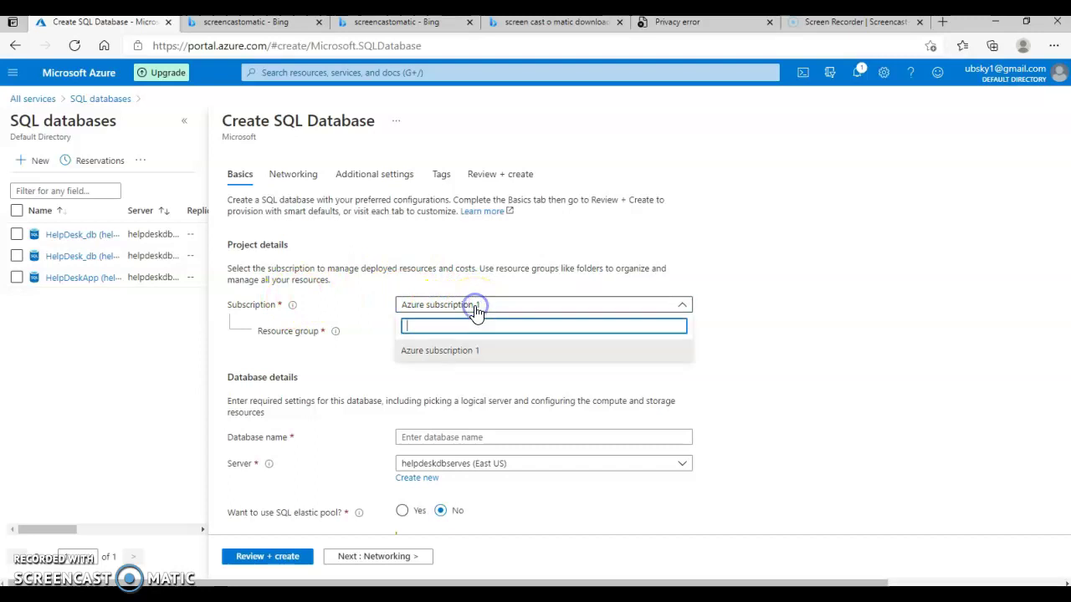
{"action": "left_click", "coordinate": [476, 311]}
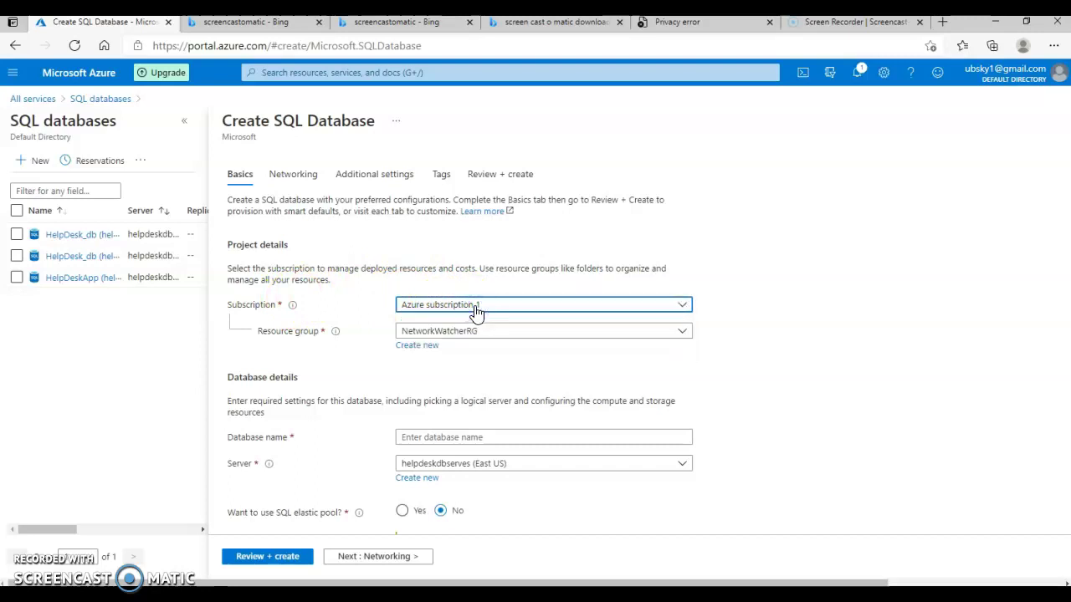
{"action": "left_click", "coordinate": [643, 341]}
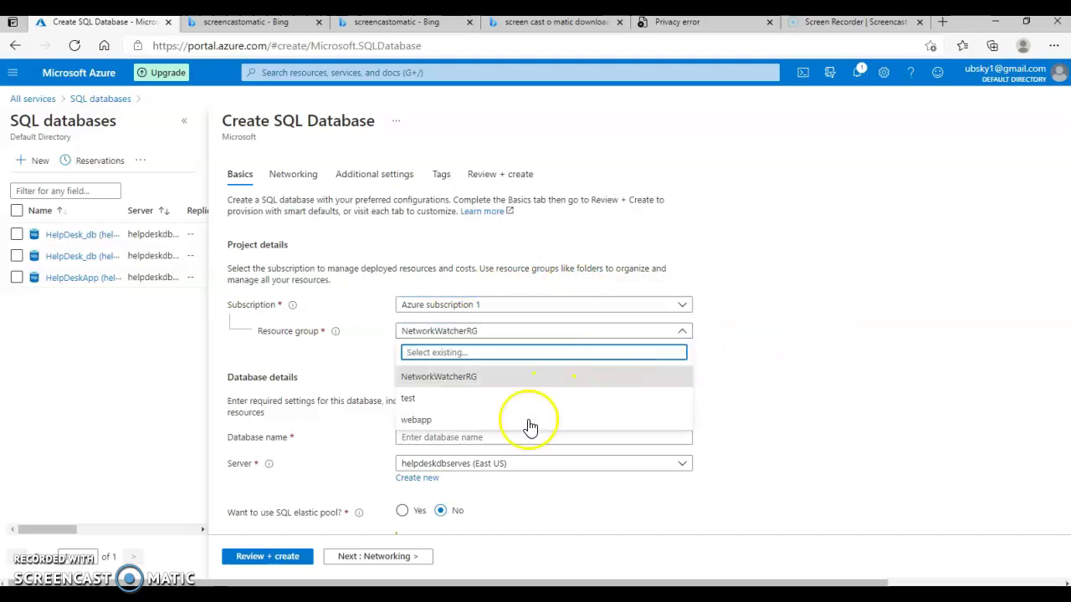
{"action": "left_click", "coordinate": [731, 373]}
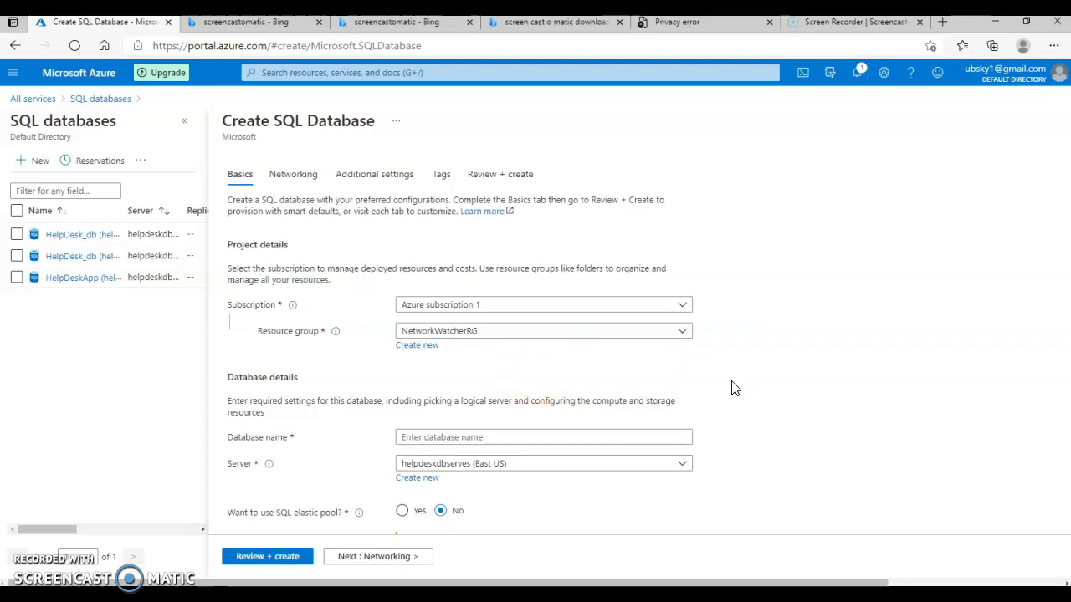
{"action": "left_click", "coordinate": [734, 387]}
Step: Create a new resource group named sampledb for the database
{"action": "left_click", "coordinate": [428, 351]}
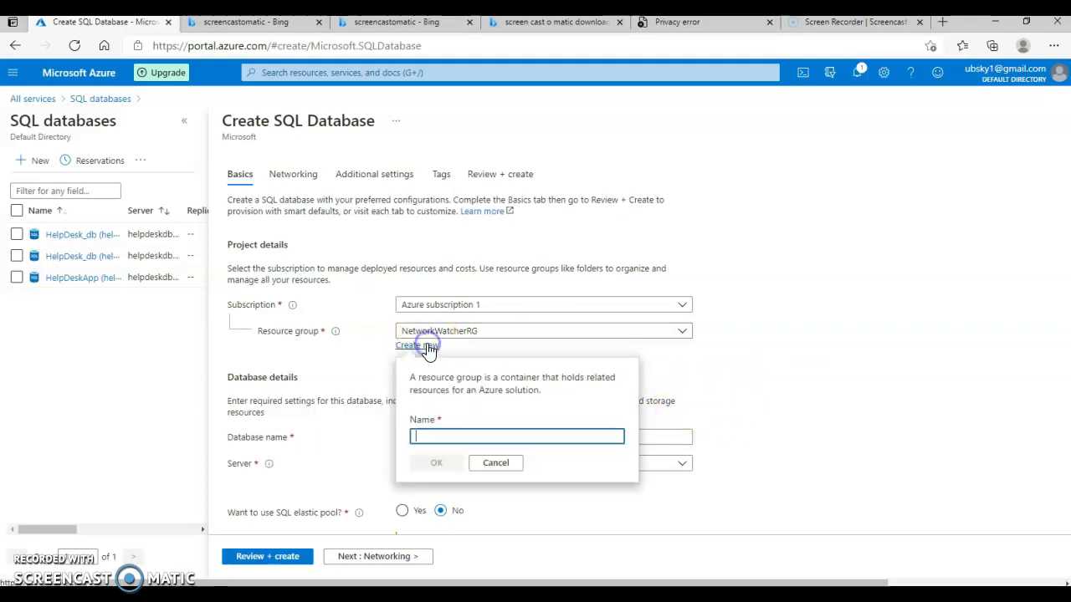
{"action": "left_click", "coordinate": [423, 436]}
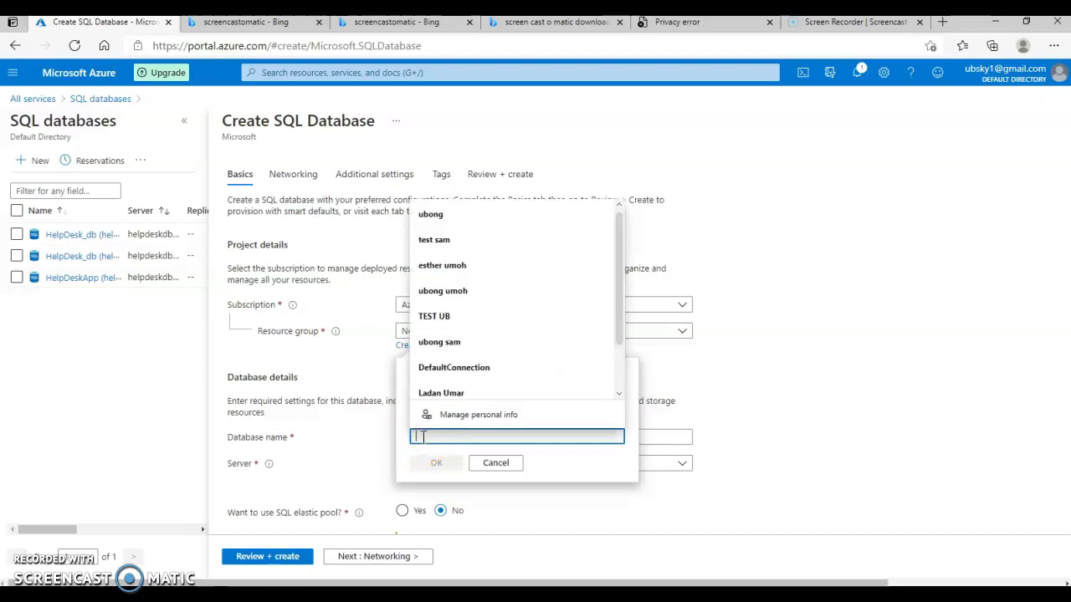
{"action": "type", "text": "d"}
{"action": "key", "text": "BackSpace"}
{"action": "type", "text": "samp"}
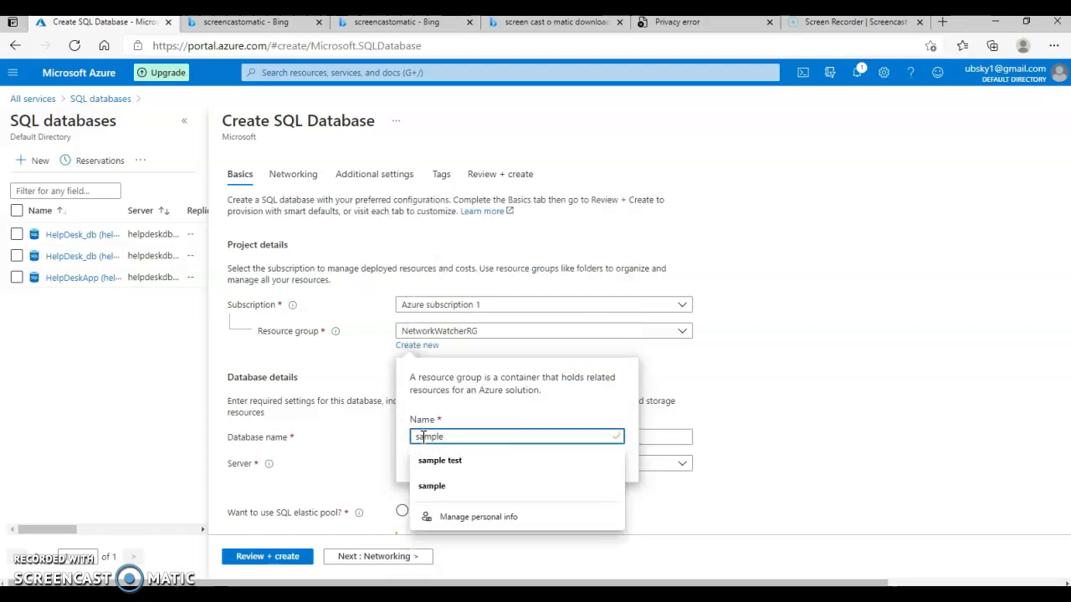
{"action": "type", "text": "le"}
{"action": "key", "text": "Escape"}
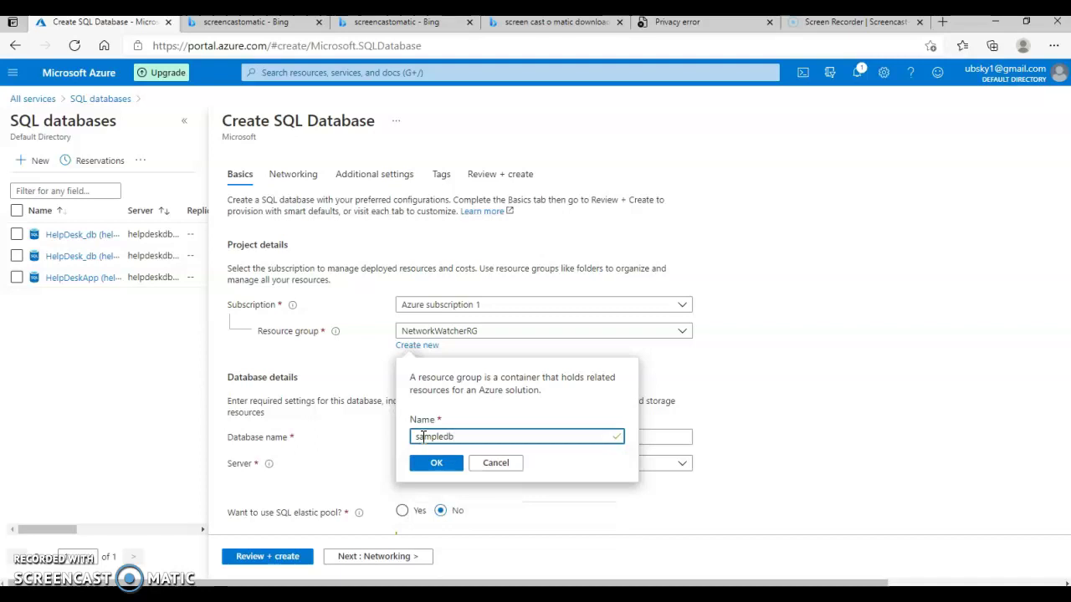
{"action": "left_click", "coordinate": [446, 467]}
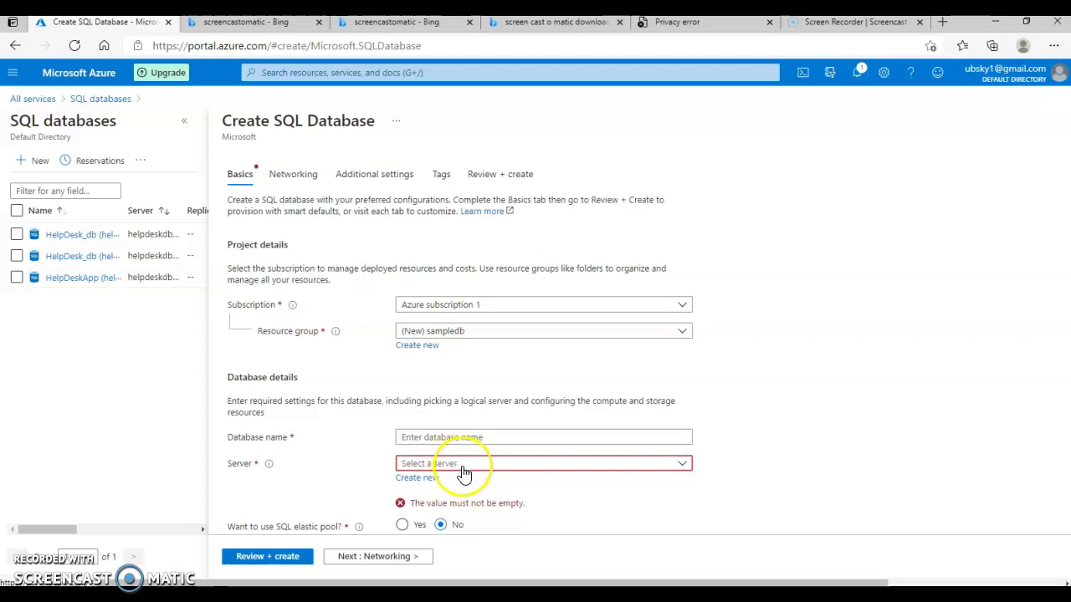
Step: Open the form for creating a new server for the database
{"action": "left_click", "coordinate": [463, 467]}
{"action": "left_click", "coordinate": [431, 481]}
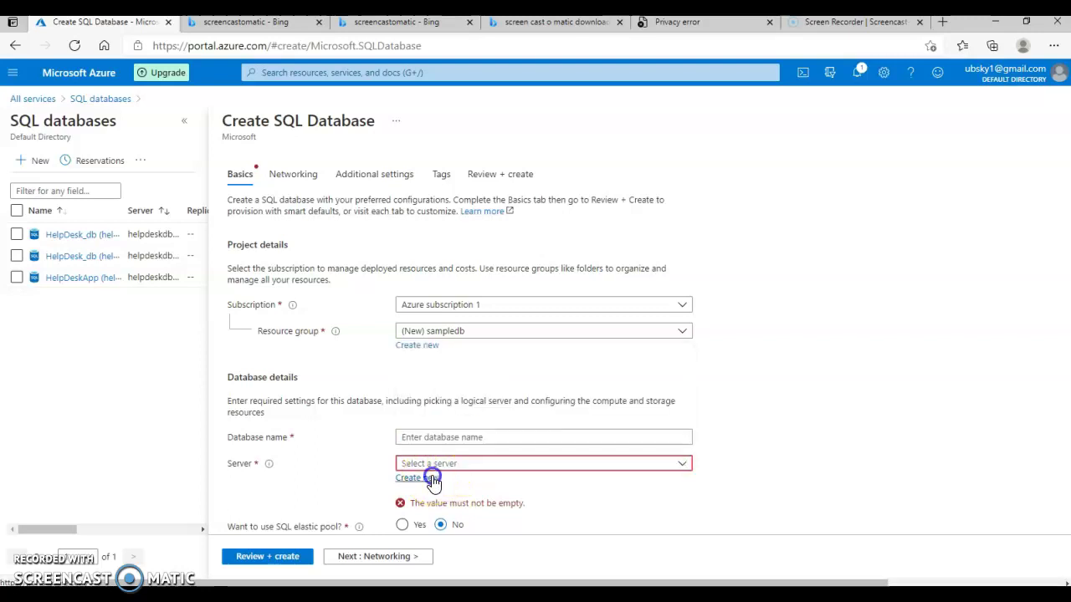
{"action": "left_click", "coordinate": [456, 441]}
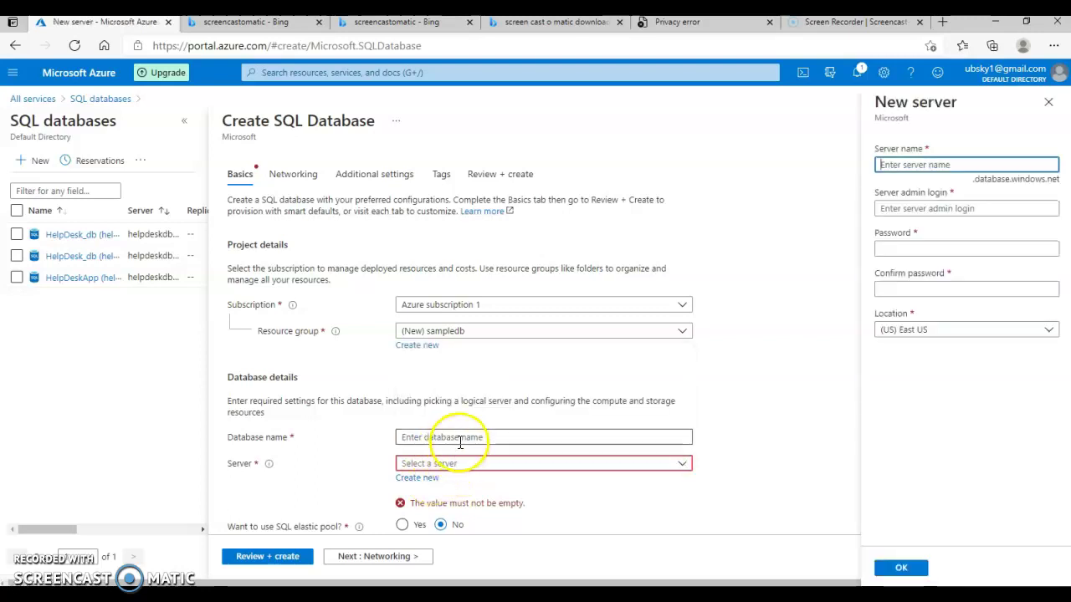
{"action": "left_click", "coordinate": [453, 443]}
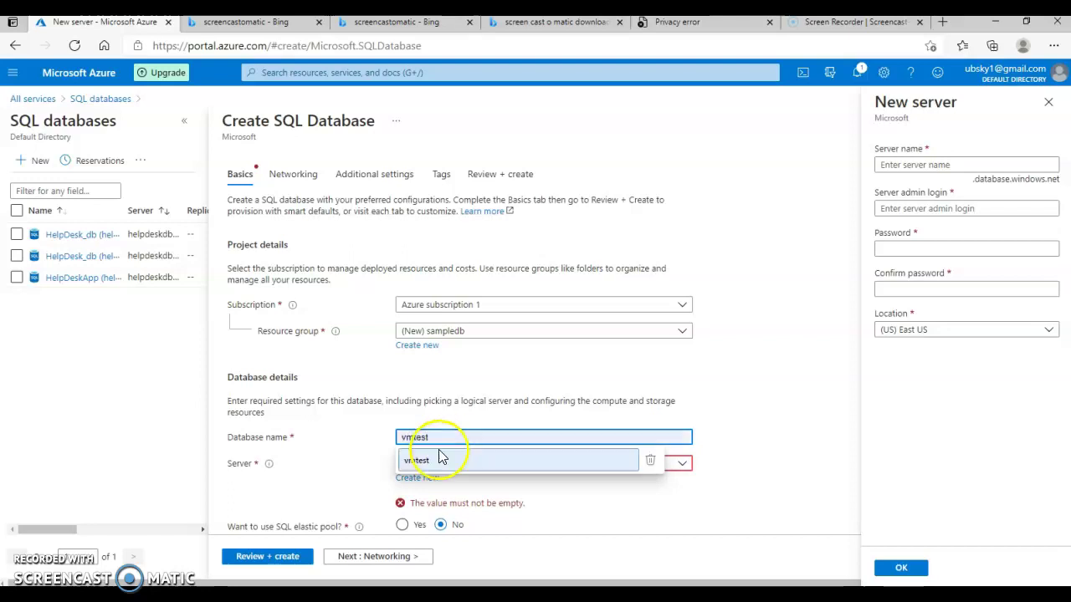
Step: Replace the new resource group's name with sampleweb
{"action": "left_click", "coordinate": [554, 335]}
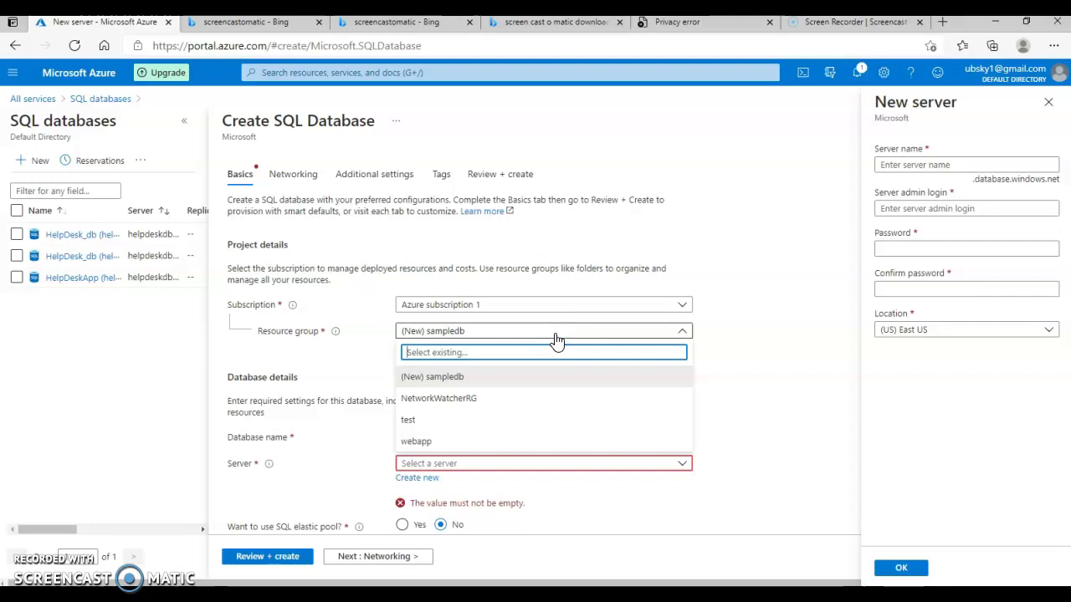
{"action": "left_click", "coordinate": [357, 350]}
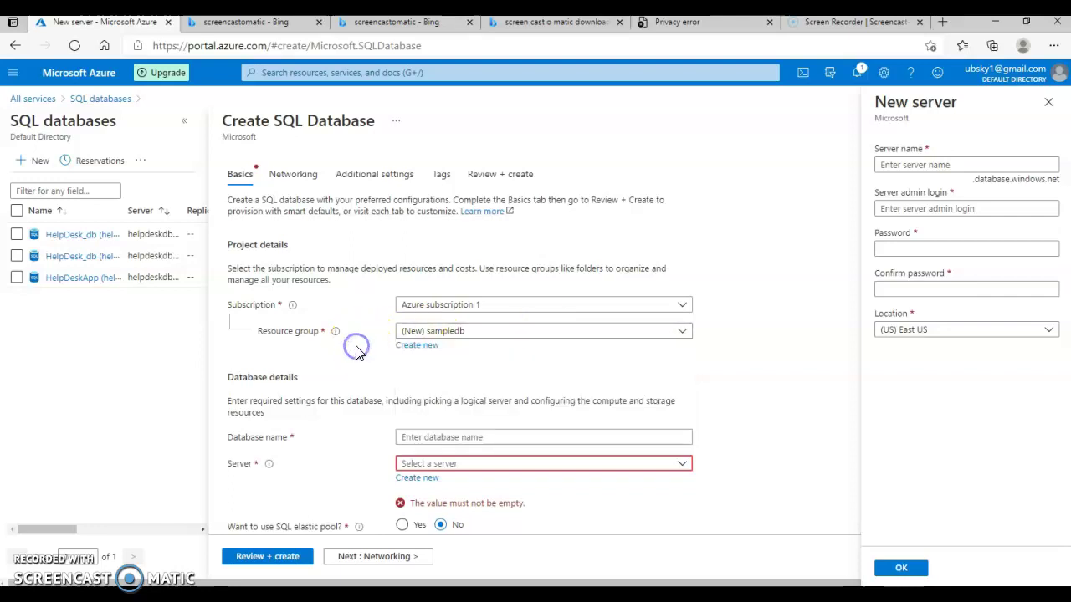
{"action": "left_click", "coordinate": [412, 346]}
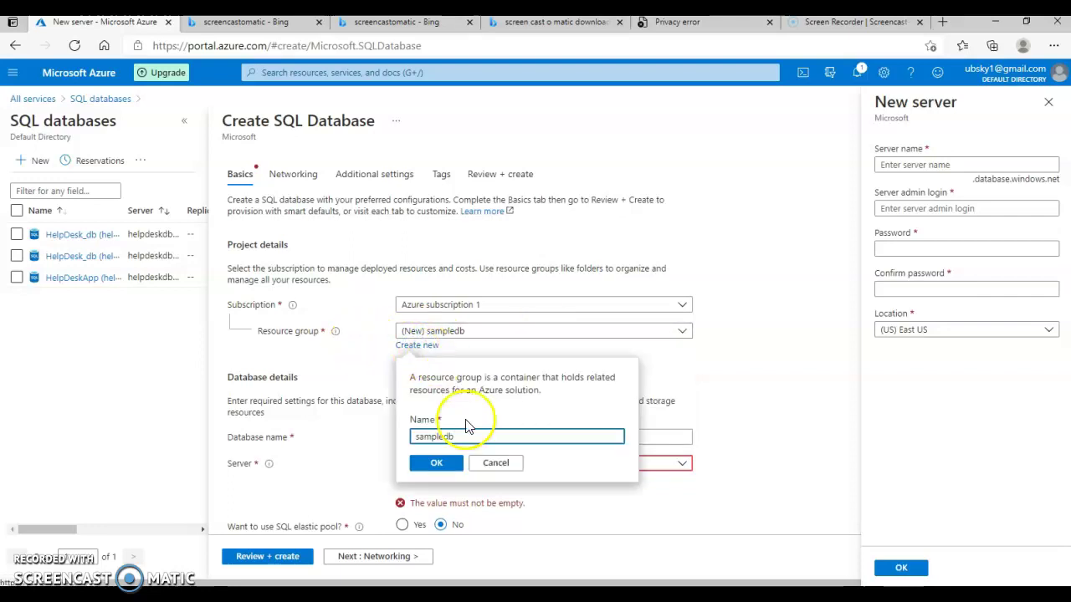
{"action": "left_click", "coordinate": [476, 442]}
{"action": "key", "text": "BackSpace"}
{"action": "key", "text": "BackSpace"}
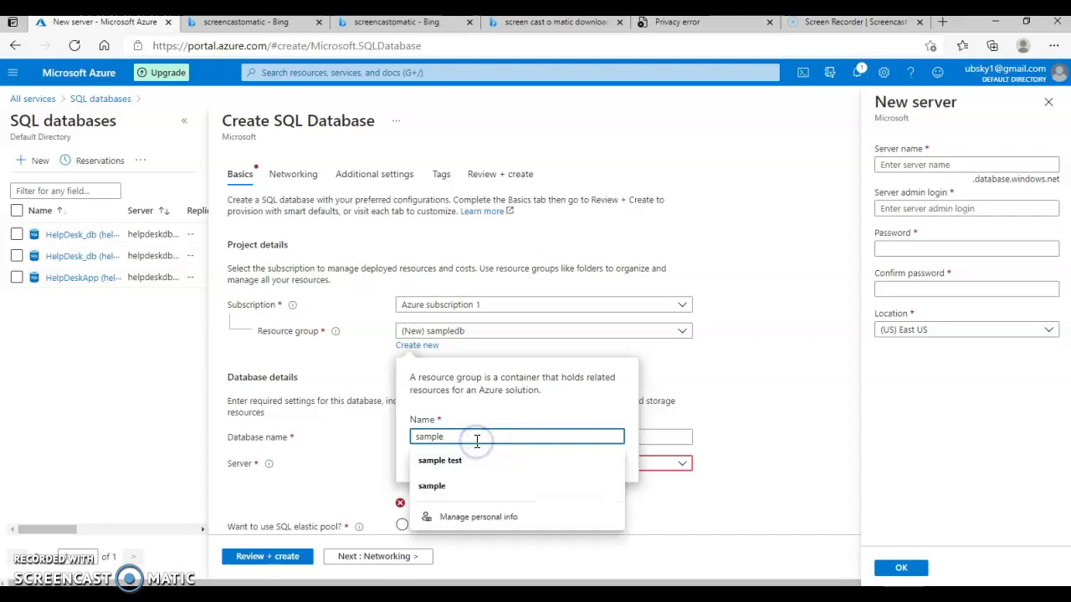
{"action": "type", "text": "we"}
{"action": "left_click", "coordinate": [462, 437]}
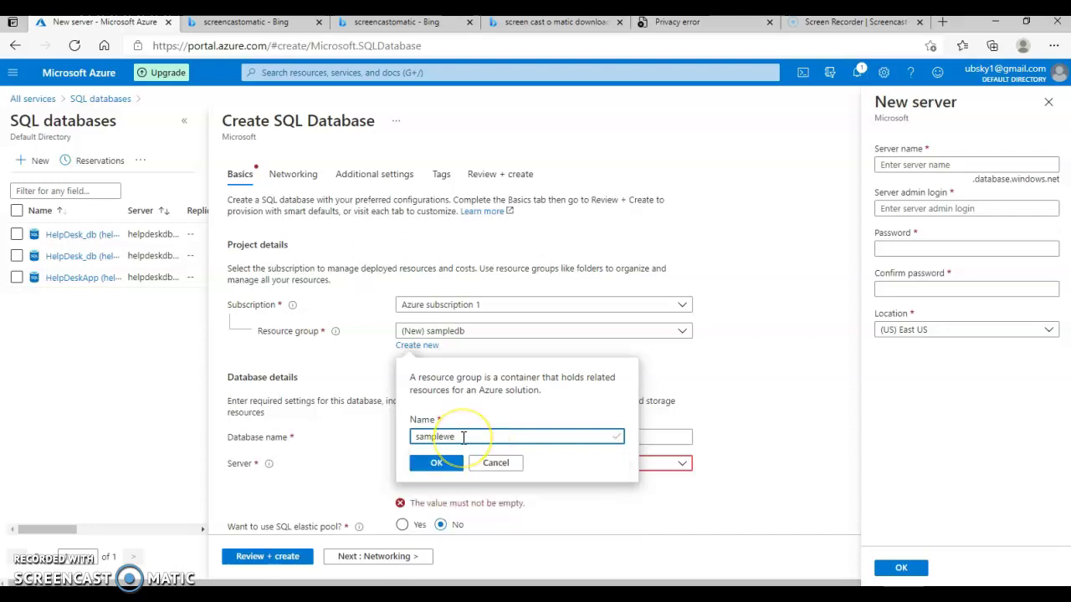
{"action": "type", "text": "b"}
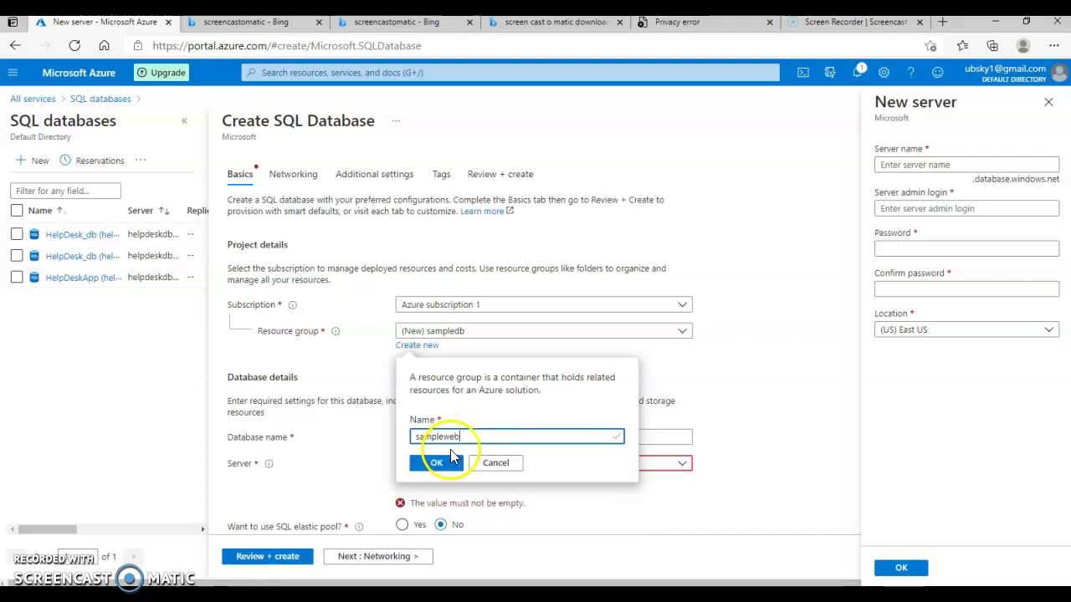
{"action": "left_click", "coordinate": [435, 466]}
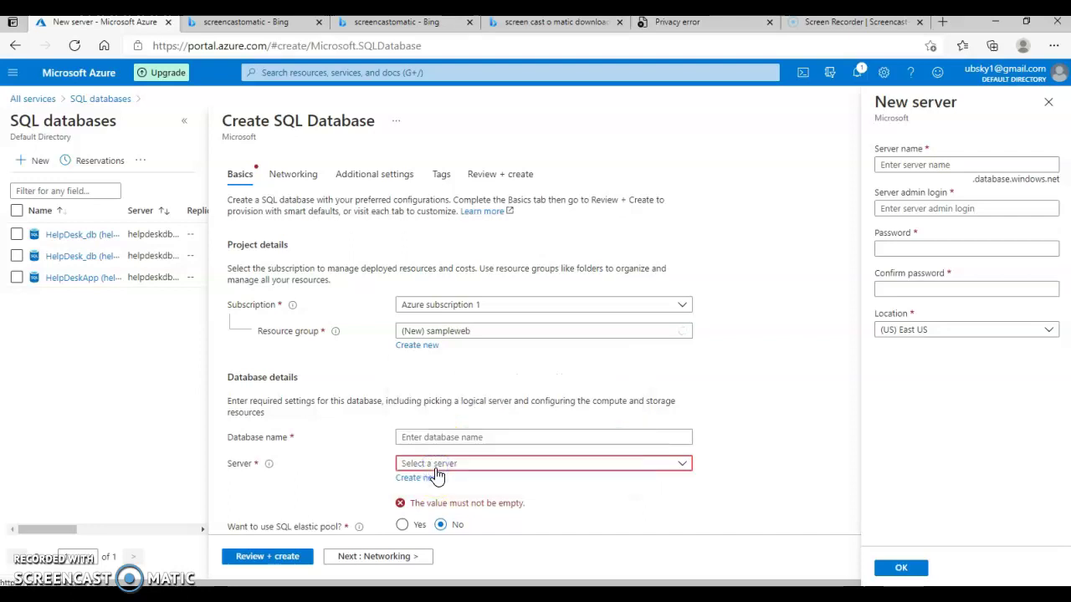
Step: Name the new database sampledb in the database details
{"action": "left_click", "coordinate": [466, 438]}
{"action": "left_click", "coordinate": [465, 436]}
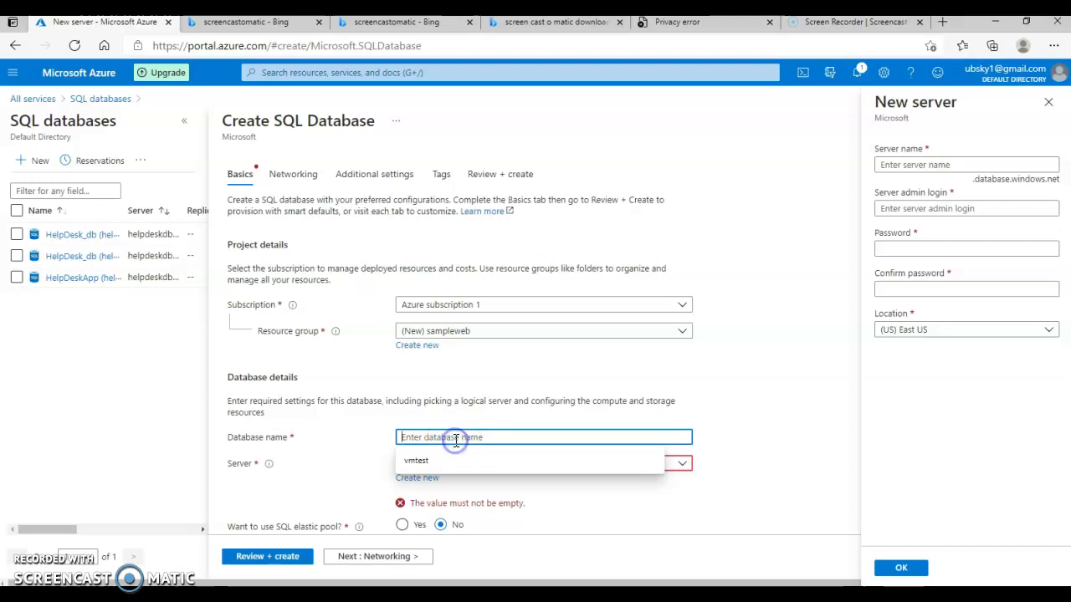
{"action": "type", "text": "sampledb"}
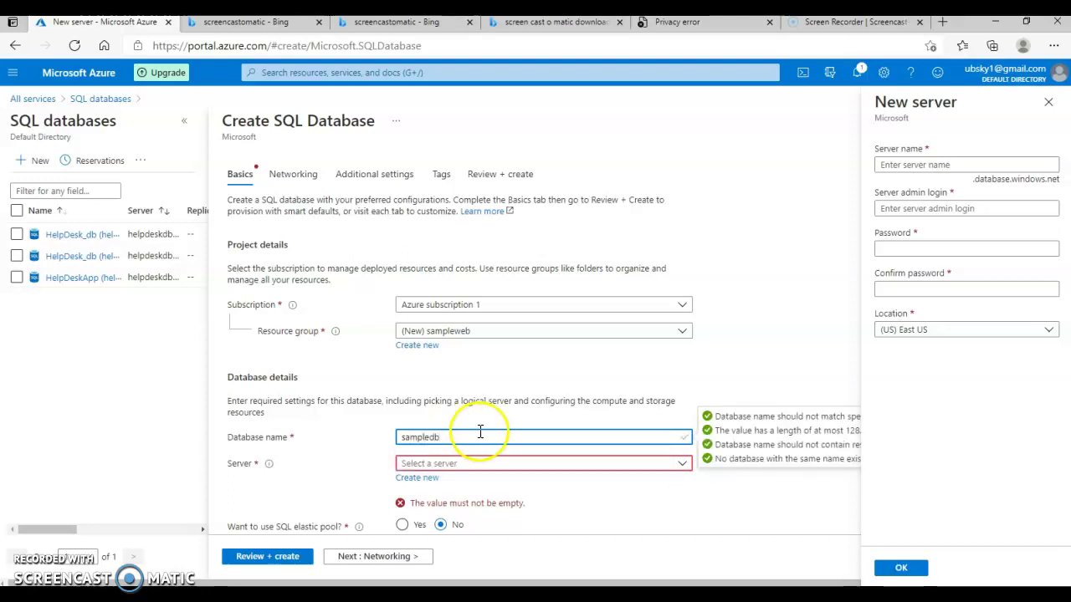
Step: Choose to create a new server instead of an existing one and enter sampleserver as its name
{"action": "left_click", "coordinate": [472, 465]}
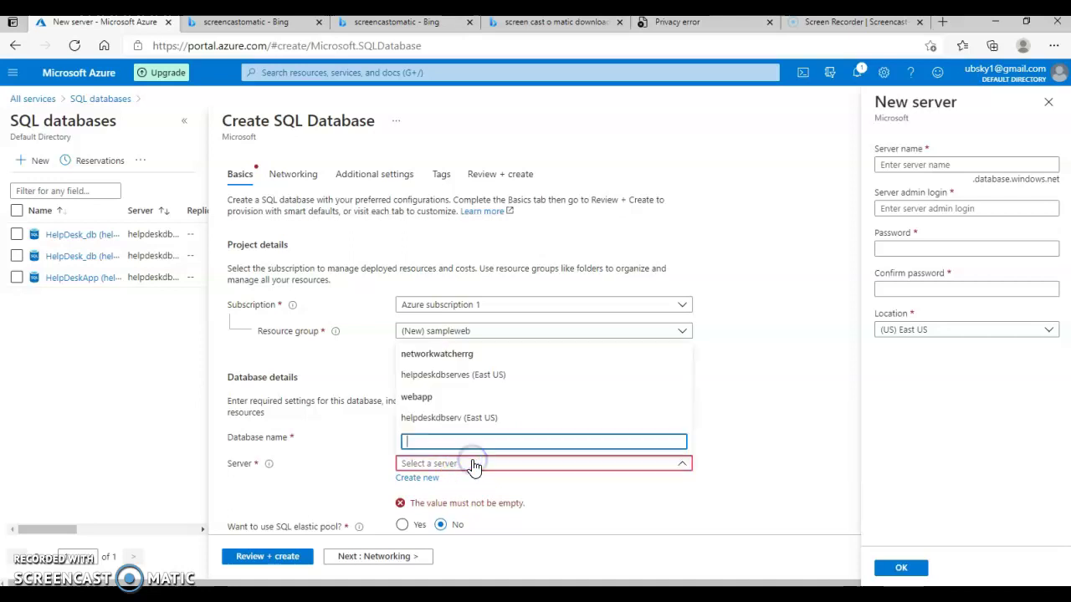
{"action": "left_click", "coordinate": [416, 479]}
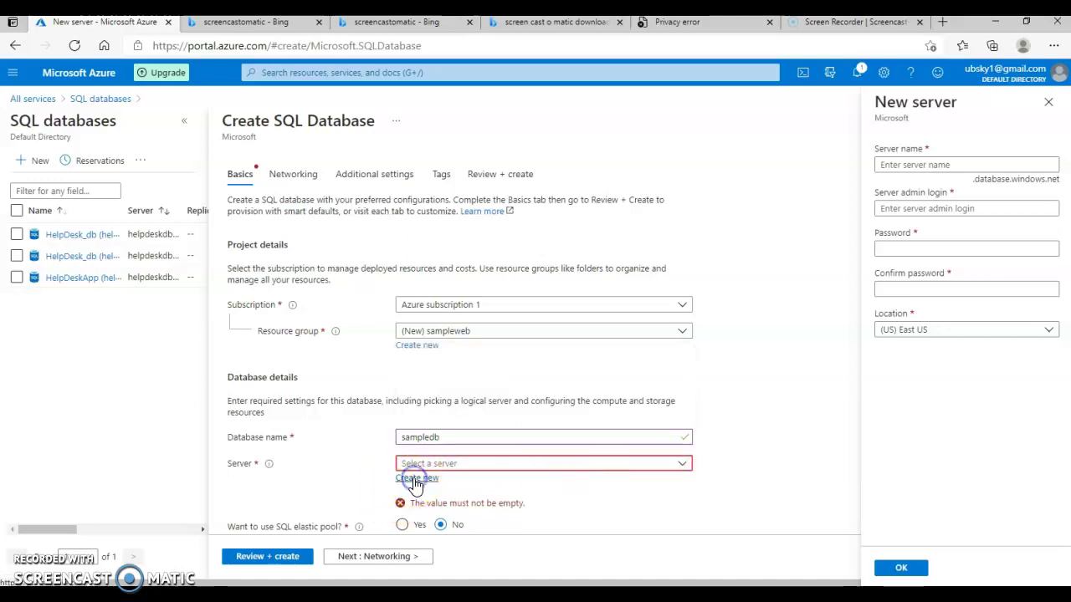
{"action": "left_click", "coordinate": [910, 164]}
{"action": "type", "text": "sam"}
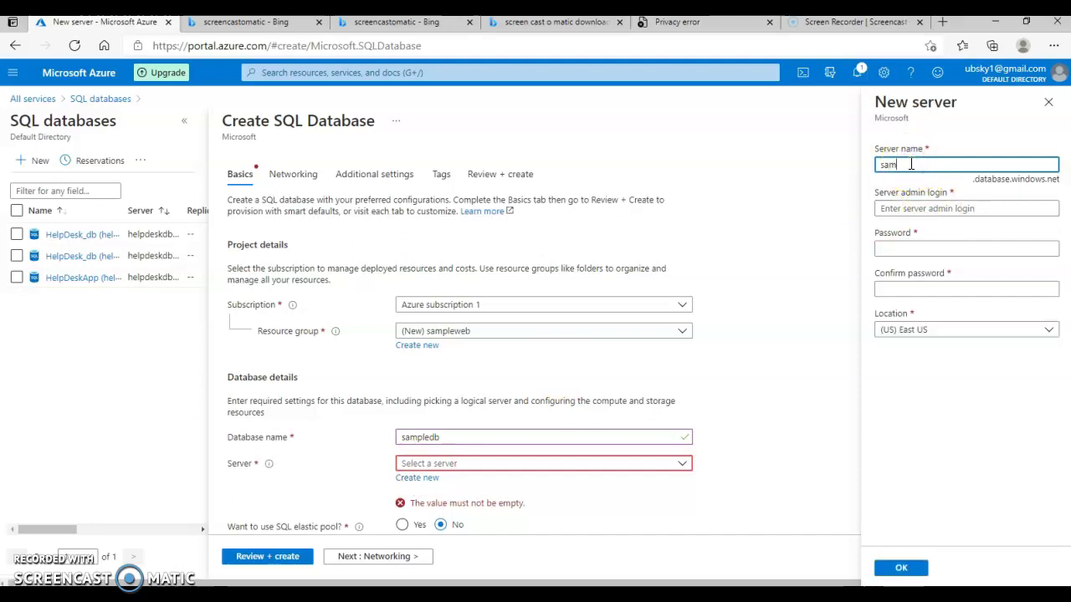
{"action": "type", "text": "pleserver"}
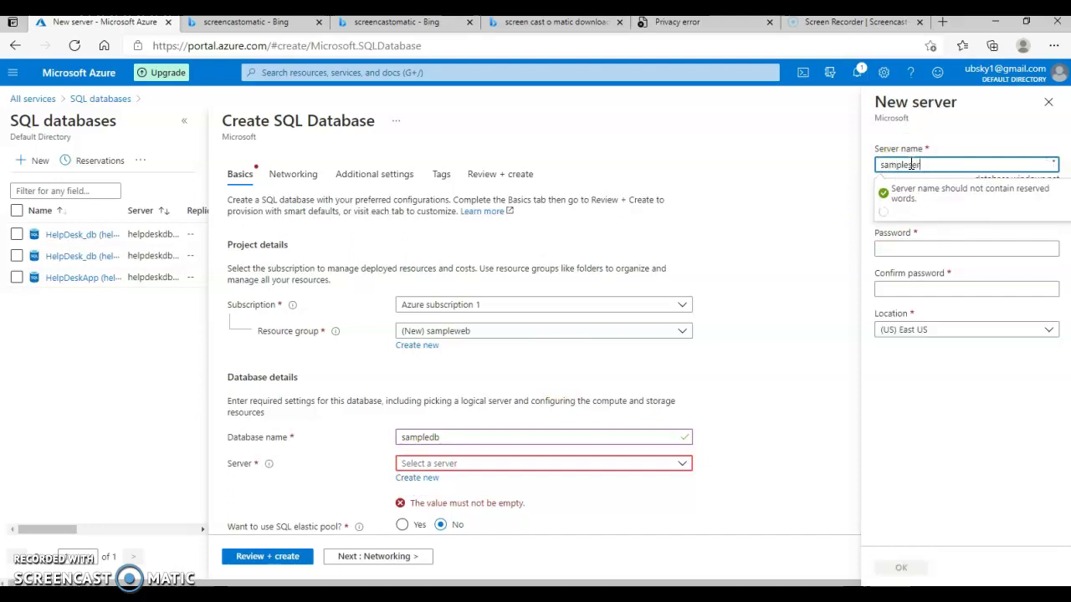
{"action": "left_click", "coordinate": [949, 231]}
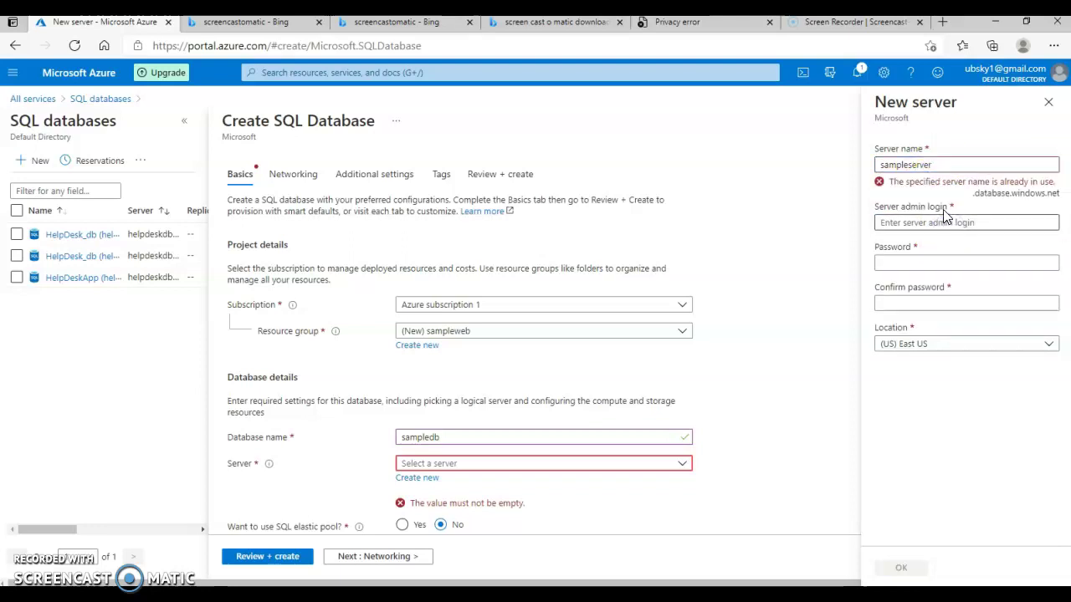
Step: Extend the new server's name to sampleservertests, trying sampleservertest first
{"action": "left_click", "coordinate": [924, 164]}
{"action": "double_click", "coordinate": [937, 165]}
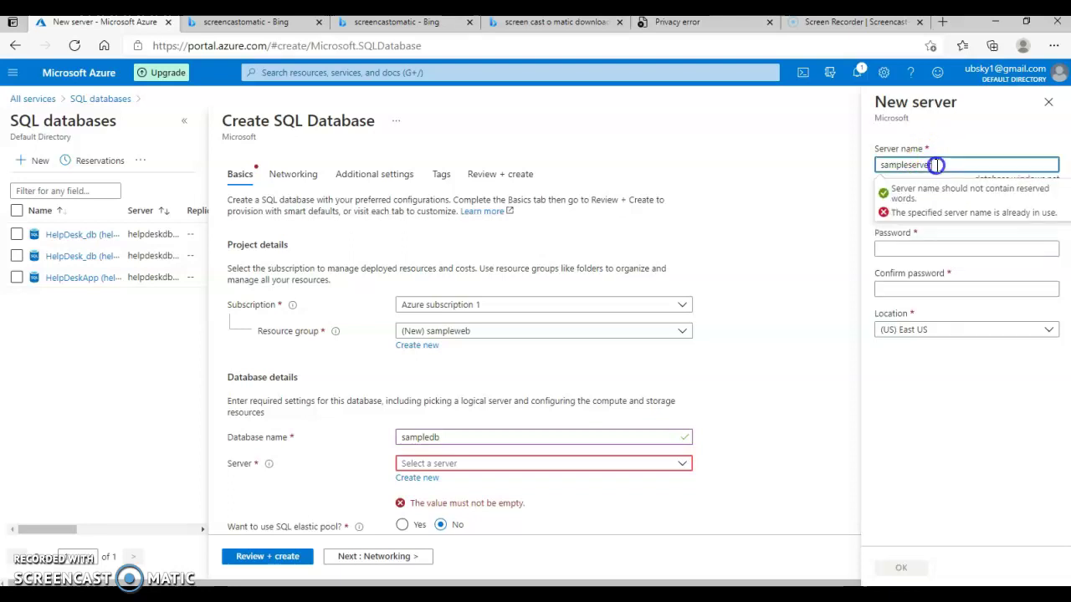
{"action": "left_click", "coordinate": [937, 165]}
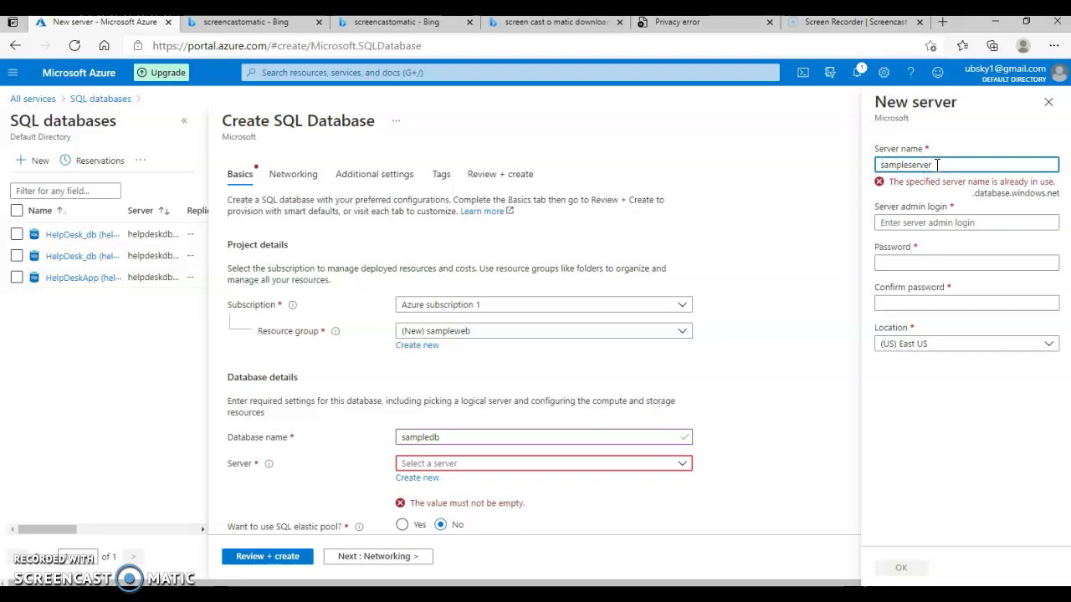
{"action": "left_click", "coordinate": [968, 144]}
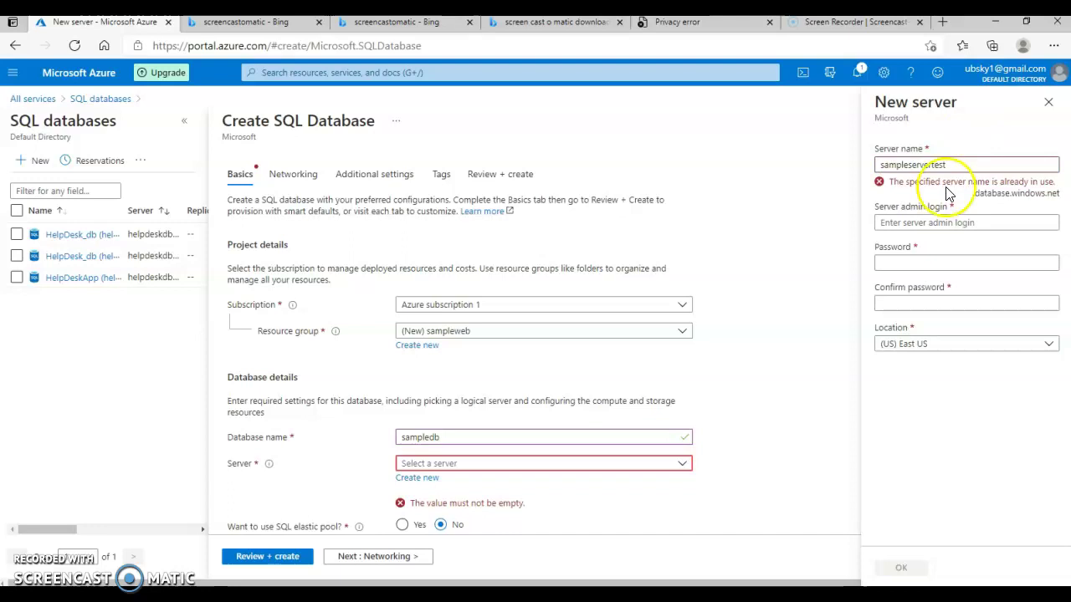
{"action": "left_click", "coordinate": [957, 166]}
{"action": "type", "text": "s"}
{"action": "left_click", "coordinate": [968, 144]}
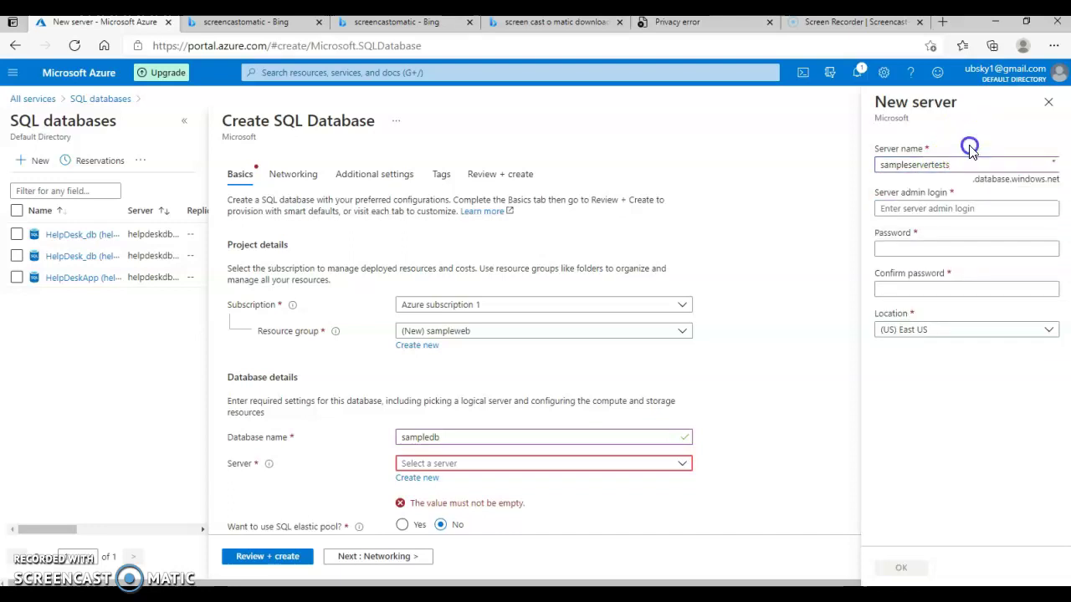
{"action": "left_click", "coordinate": [966, 152]}
Step: Enter the new server's admin login and its password, including the password confirmation
{"action": "left_click", "coordinate": [948, 208]}
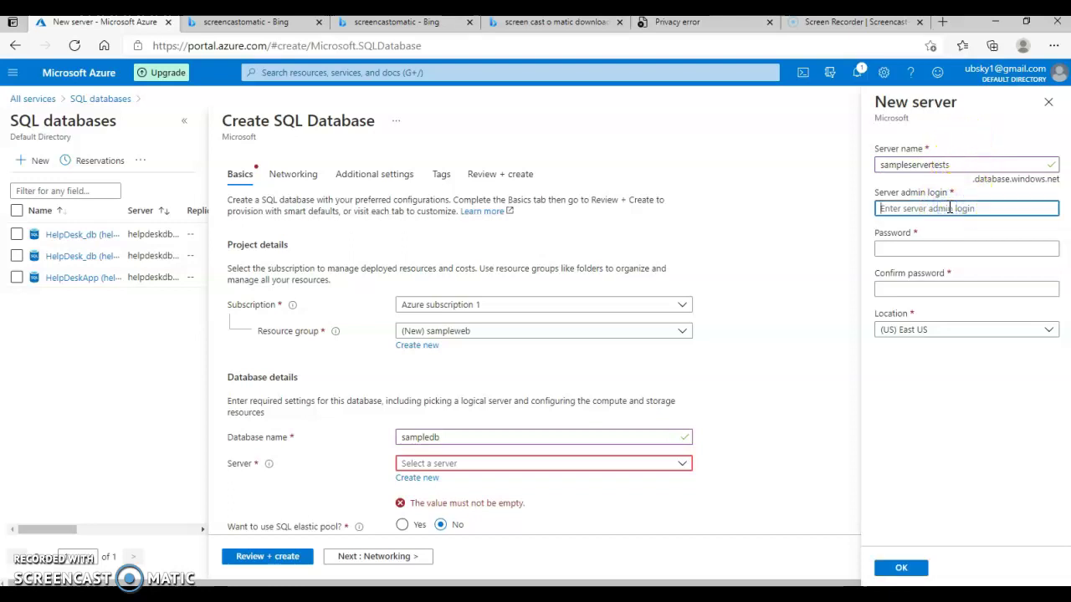
{"action": "type", "text": "ubo"}
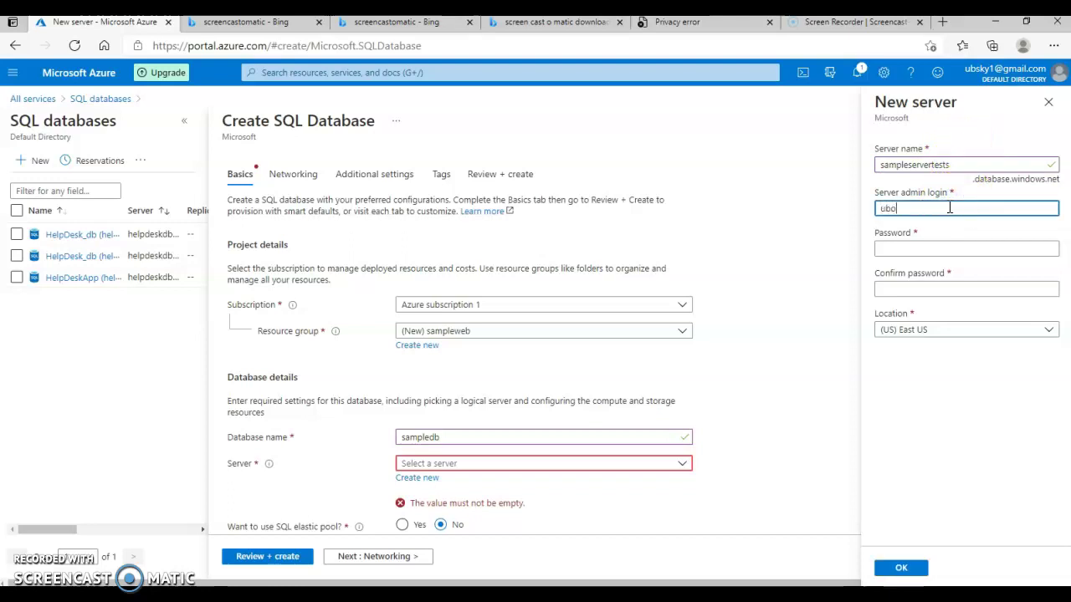
{"action": "type", "text": "ngsky1"}
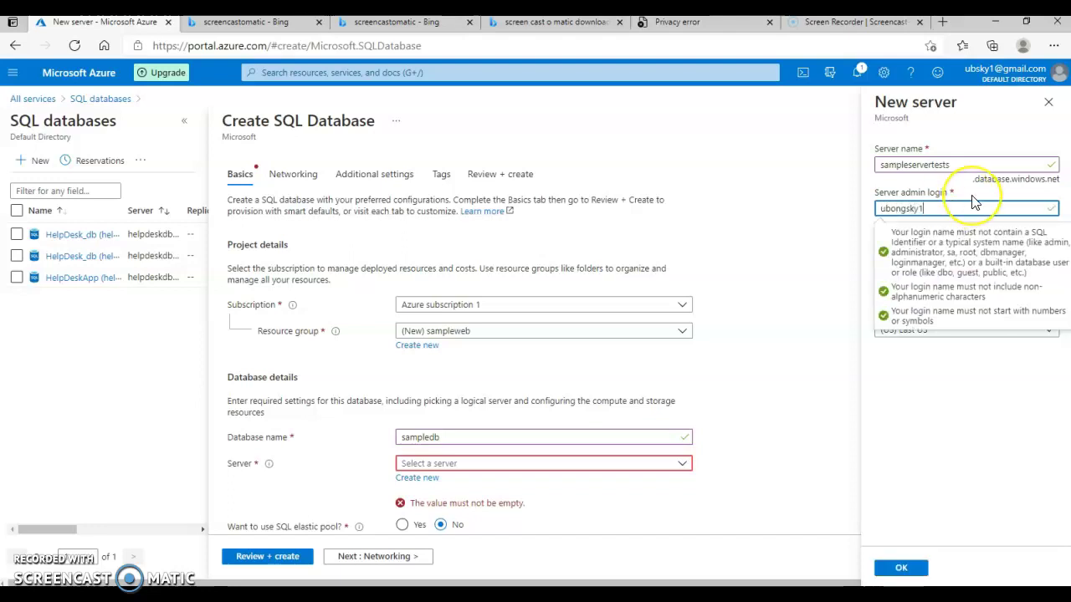
{"action": "key", "text": "Tab"}
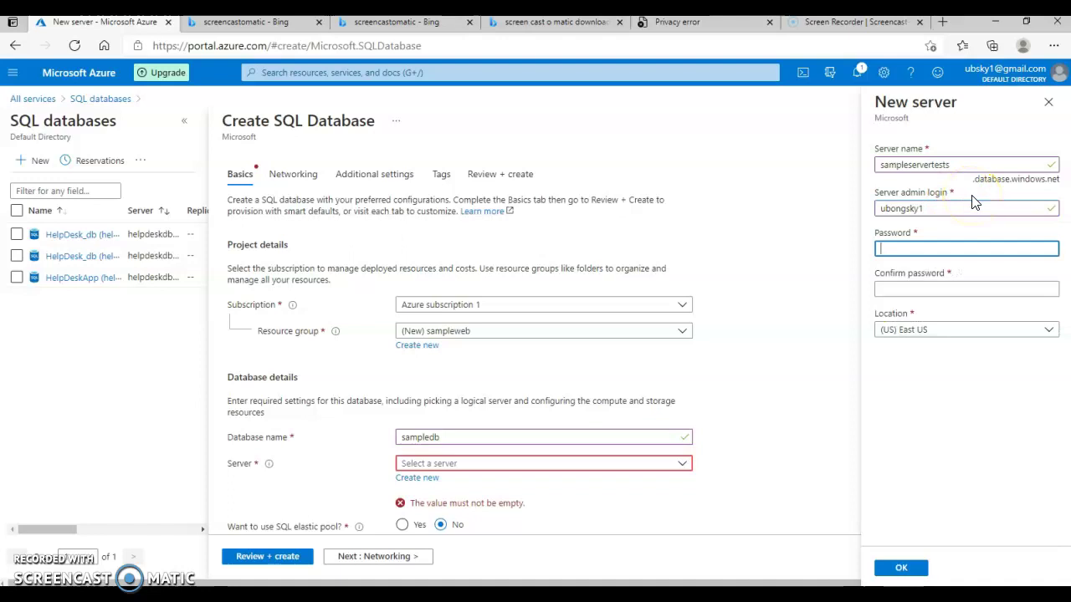
{"action": "type", "text": "*******"}
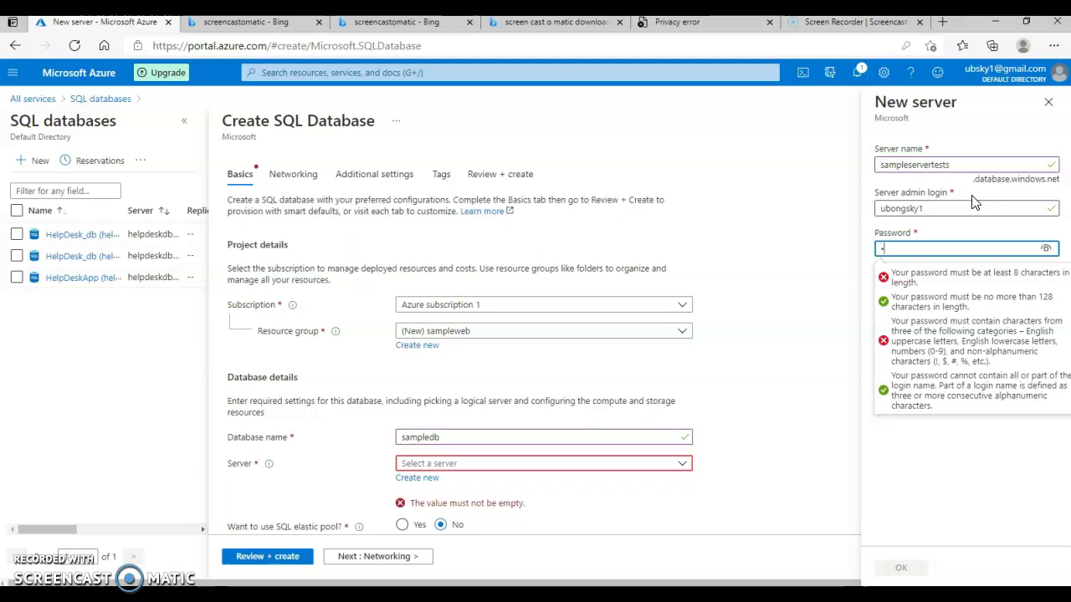
{"action": "type", "text": "****"}
{"action": "key", "text": "Tab"}
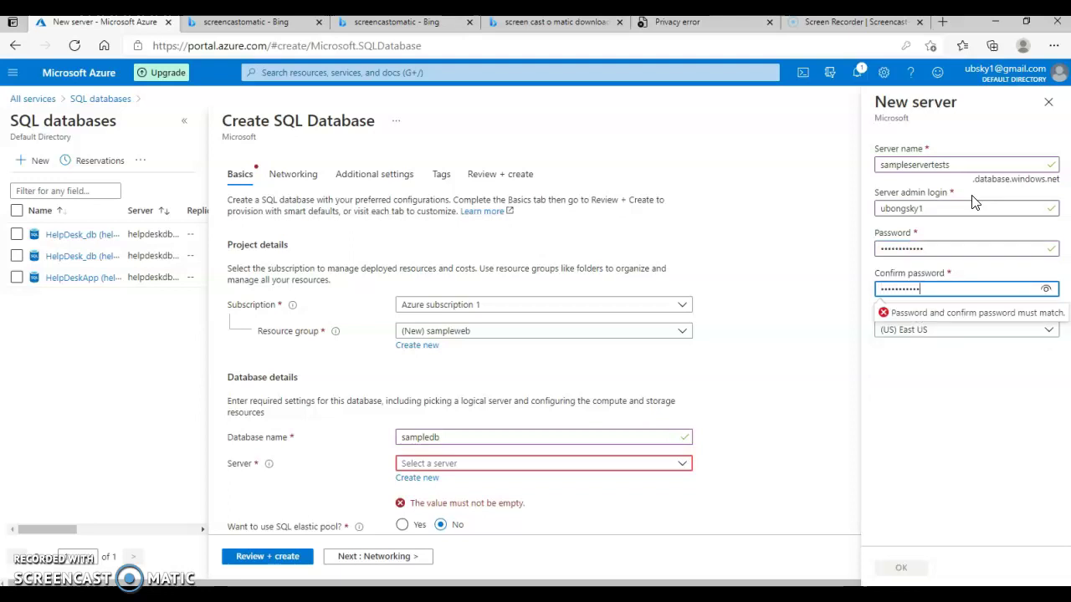
{"action": "type", "text": "*"}
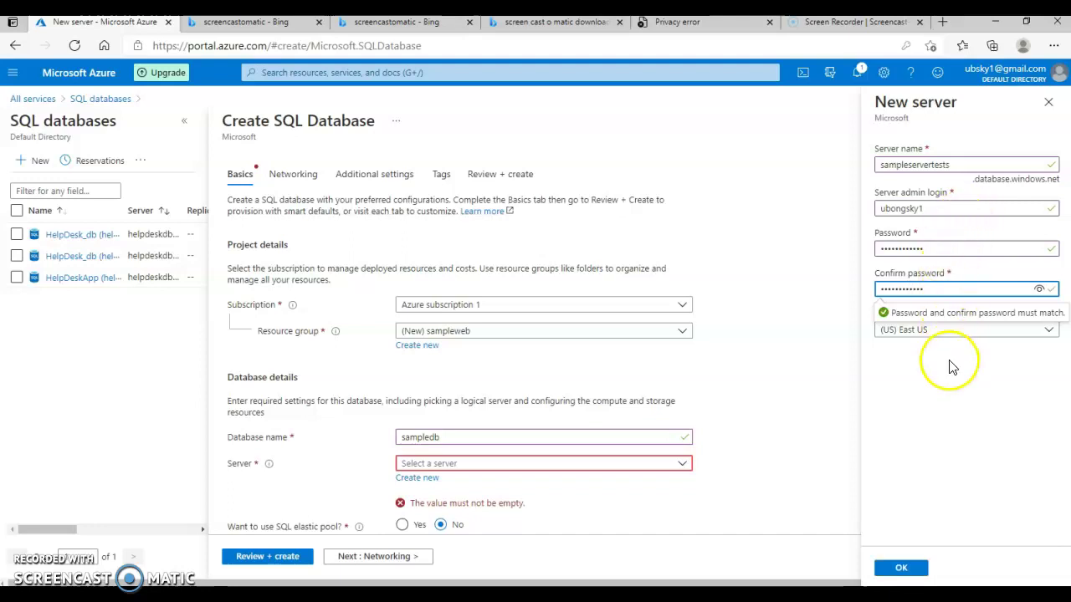
Step: Choose (US) East US as the new server's location and confirm the server settings
{"action": "left_click", "coordinate": [951, 365]}
{"action": "left_click", "coordinate": [956, 335]}
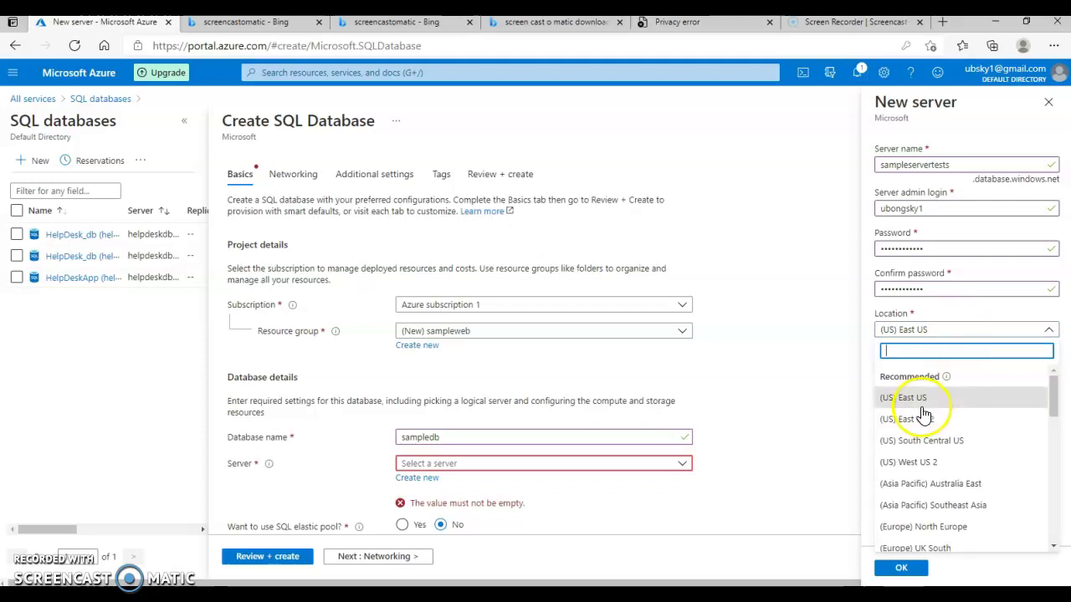
{"action": "left_click", "coordinate": [936, 405]}
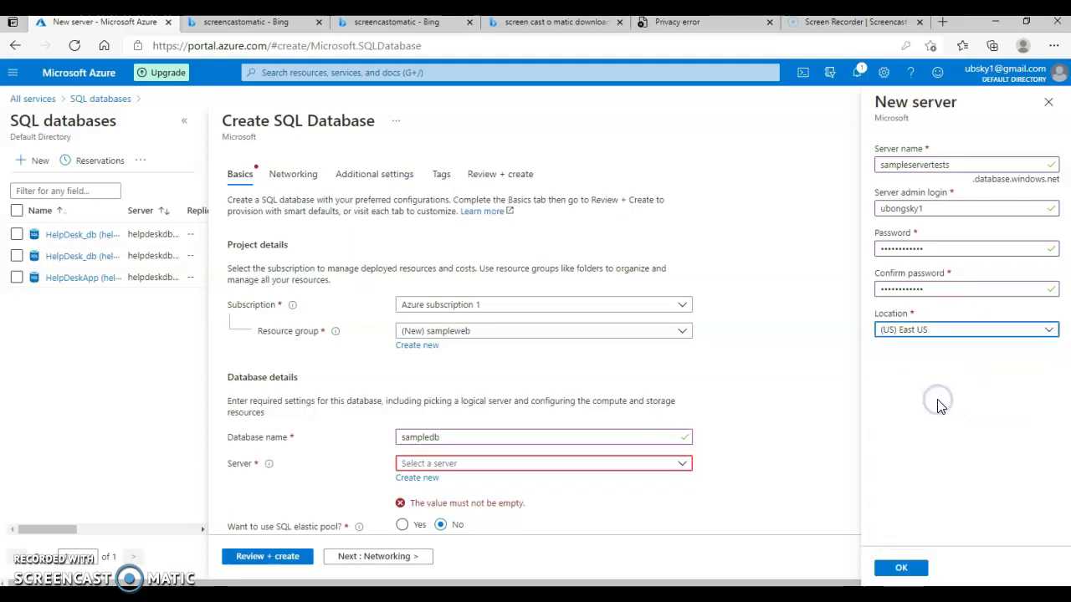
{"action": "left_click", "coordinate": [900, 569]}
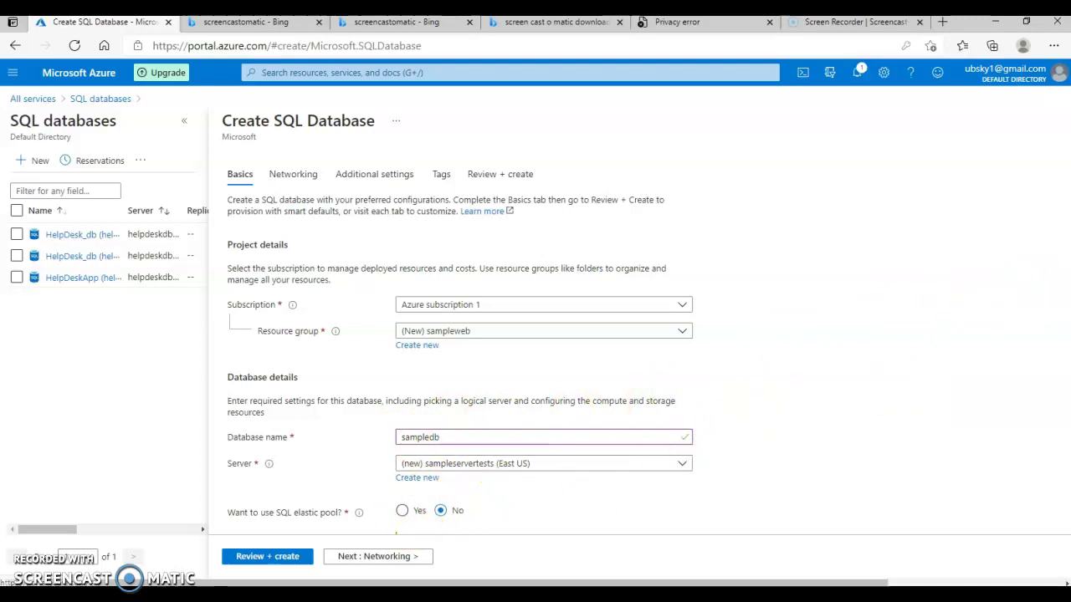
Step: Continue to the final review with the default networking, additional settings and tags, and create the SQL database
{"action": "left_click_drag", "start_coordinate": [1062, 279], "coordinate": [968, 444]}
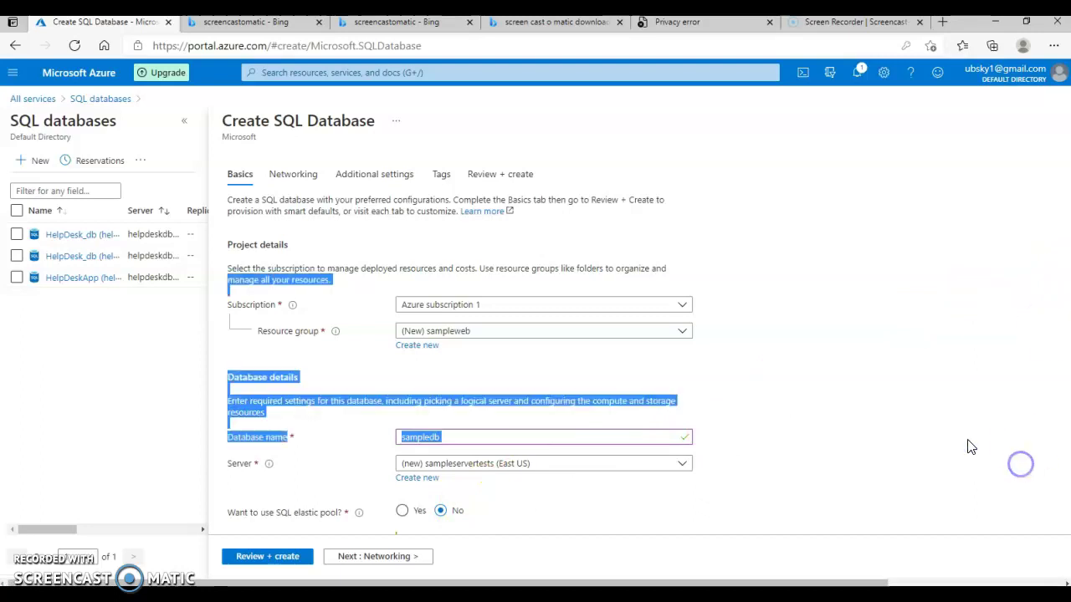
{"action": "left_click", "coordinate": [369, 560]}
{"action": "left_click", "coordinate": [418, 556]}
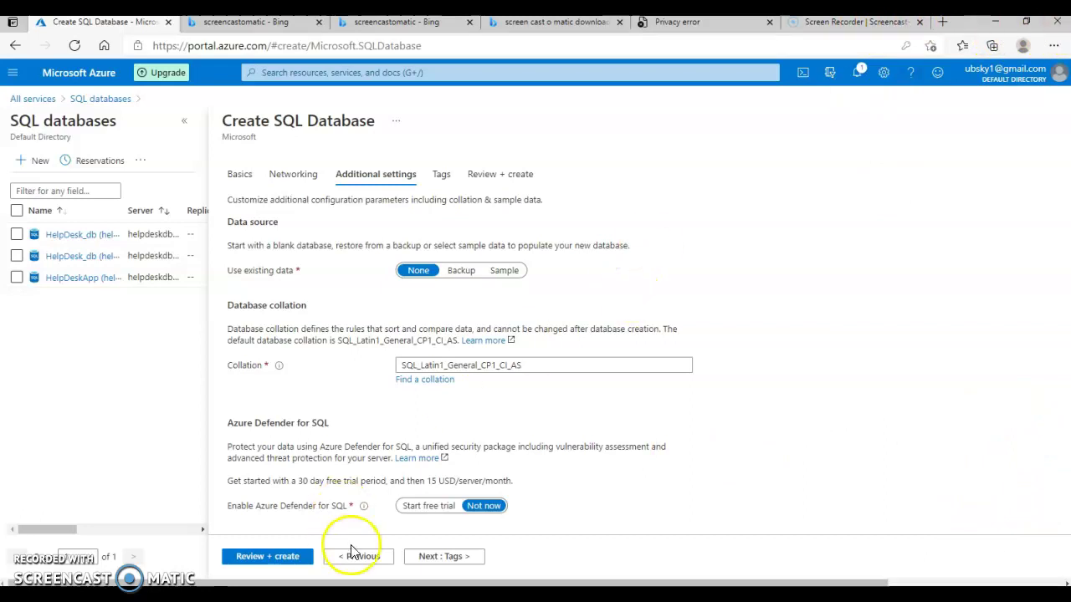
{"action": "left_click", "coordinate": [451, 556]}
{"action": "left_click", "coordinate": [451, 556]}
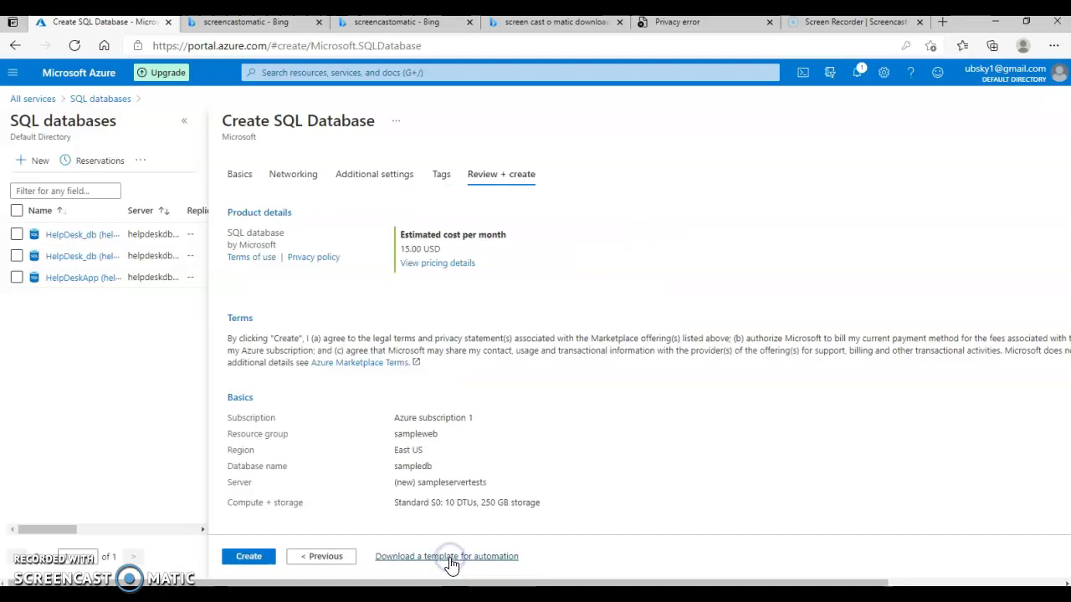
{"action": "left_click", "coordinate": [256, 558]}
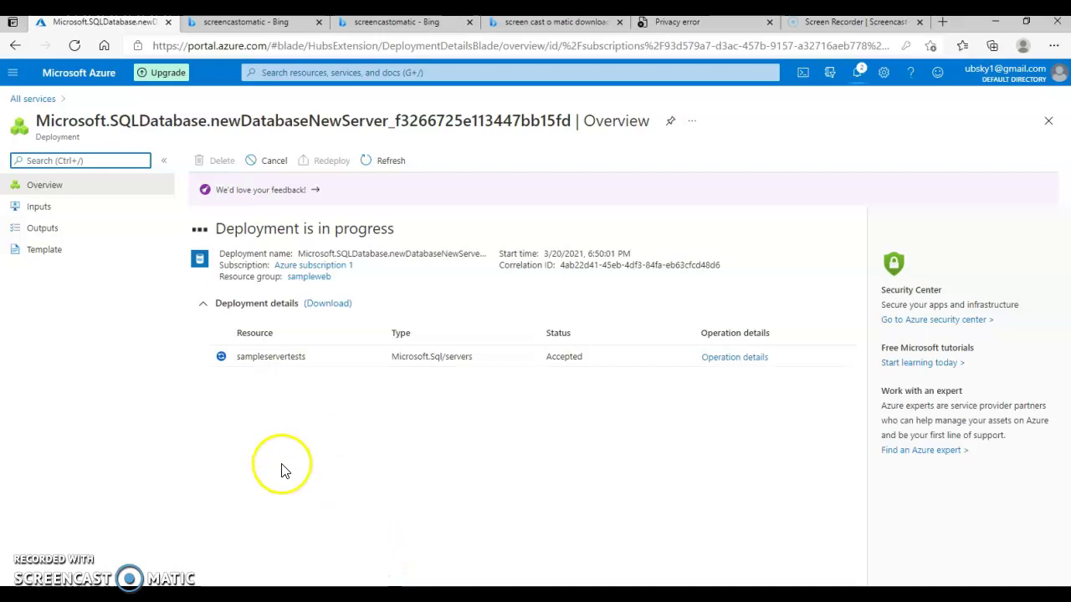
{"action": "double_click", "coordinate": [334, 453]}
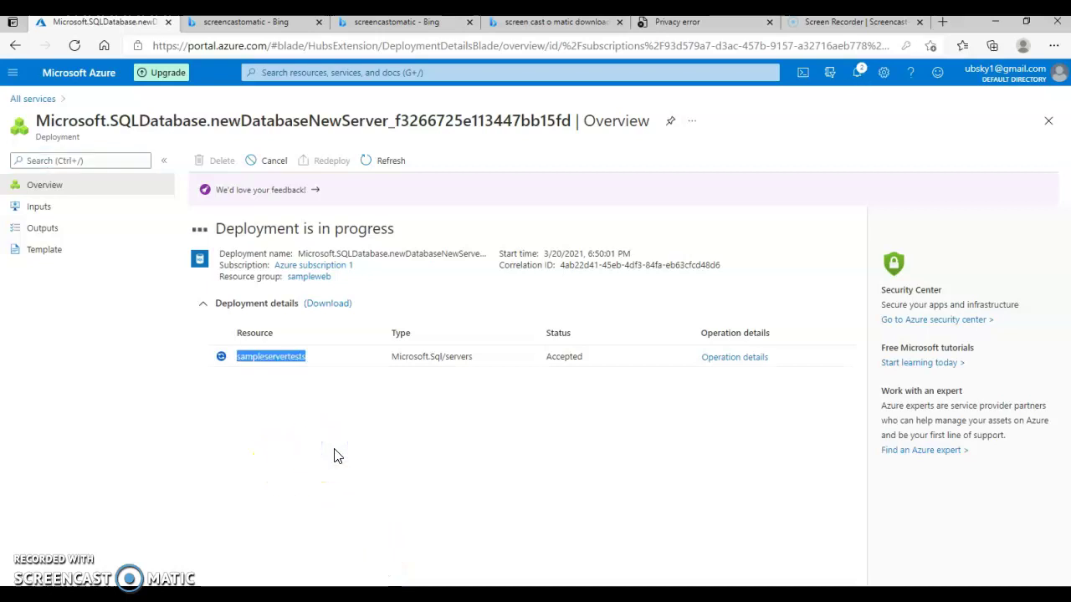
{"action": "left_click", "coordinate": [361, 429]}
{"action": "double_click", "coordinate": [361, 429]}
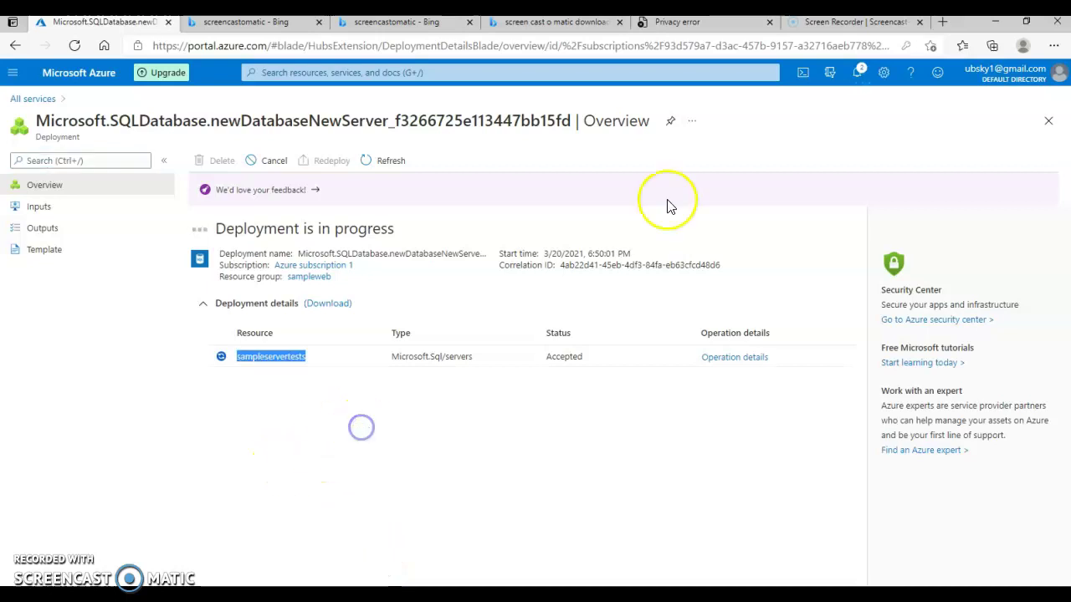
{"action": "left_click", "coordinate": [305, 500]}
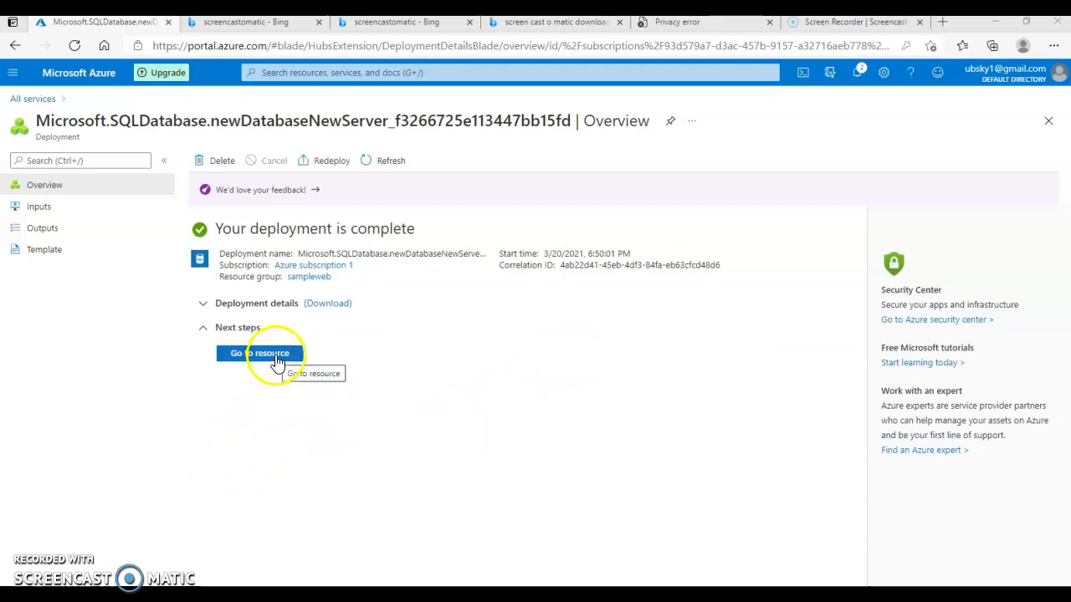
Step: Open the deployed sampledb resource and copy its full server name
{"action": "left_click", "coordinate": [278, 359]}
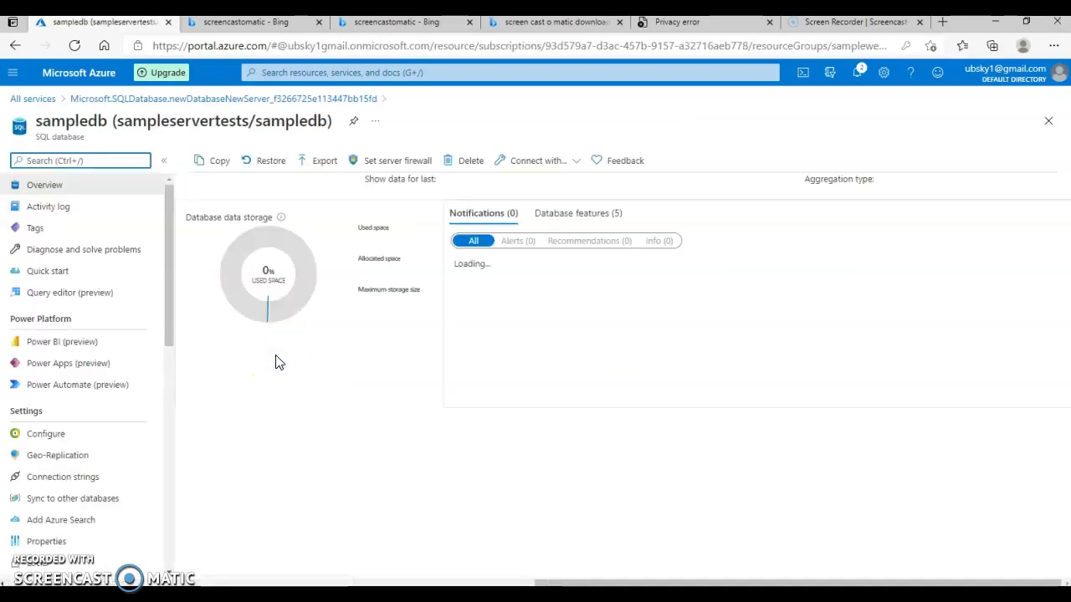
{"action": "left_click", "coordinate": [429, 264]}
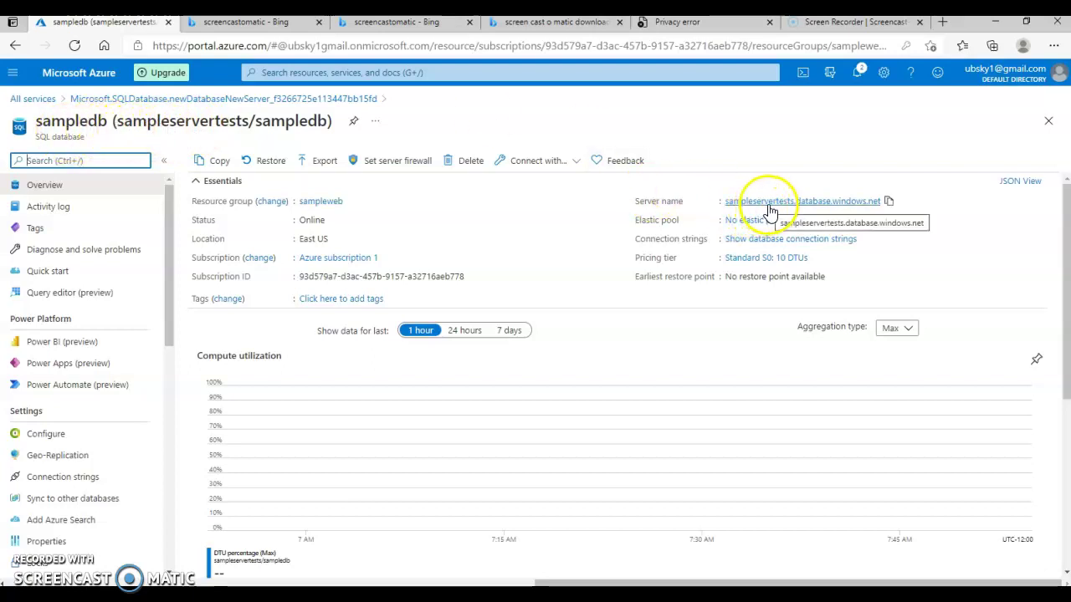
{"action": "left_click", "coordinate": [887, 203]}
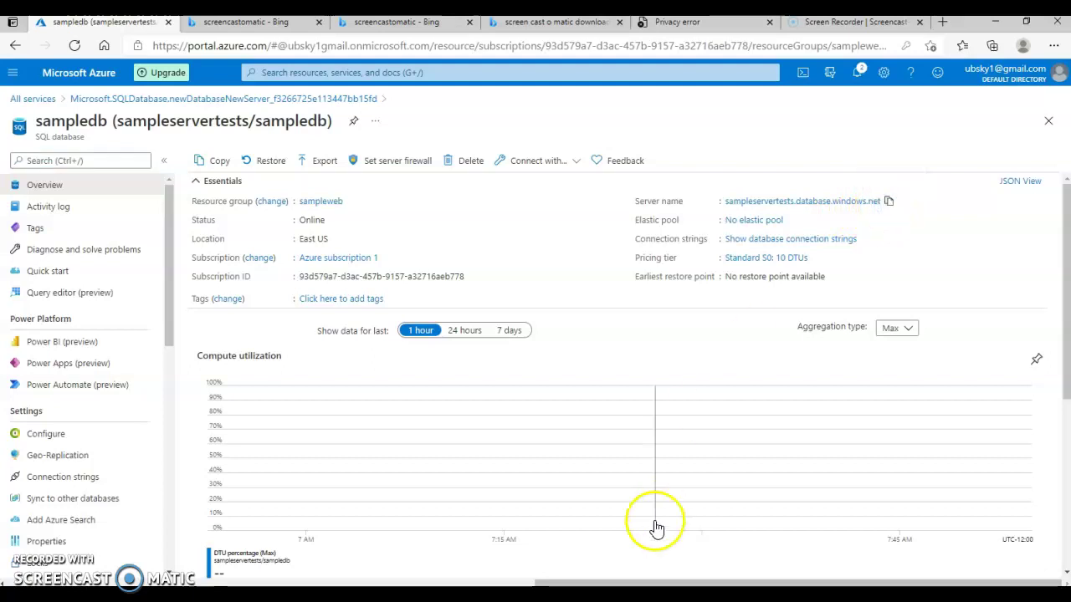
Step: Switch to SQL Server Management Studio and start a Database Engine connection with sampleservertests.database.windows.net as the server name
{"action": "mouse_move", "coordinate": [435, 594]}
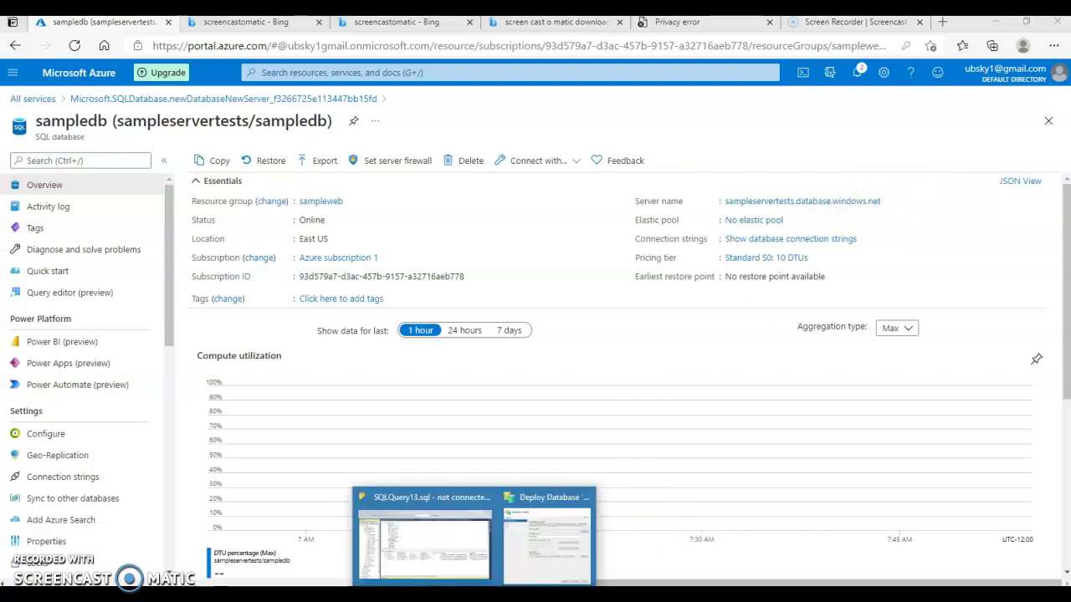
{"action": "left_click", "coordinate": [452, 559]}
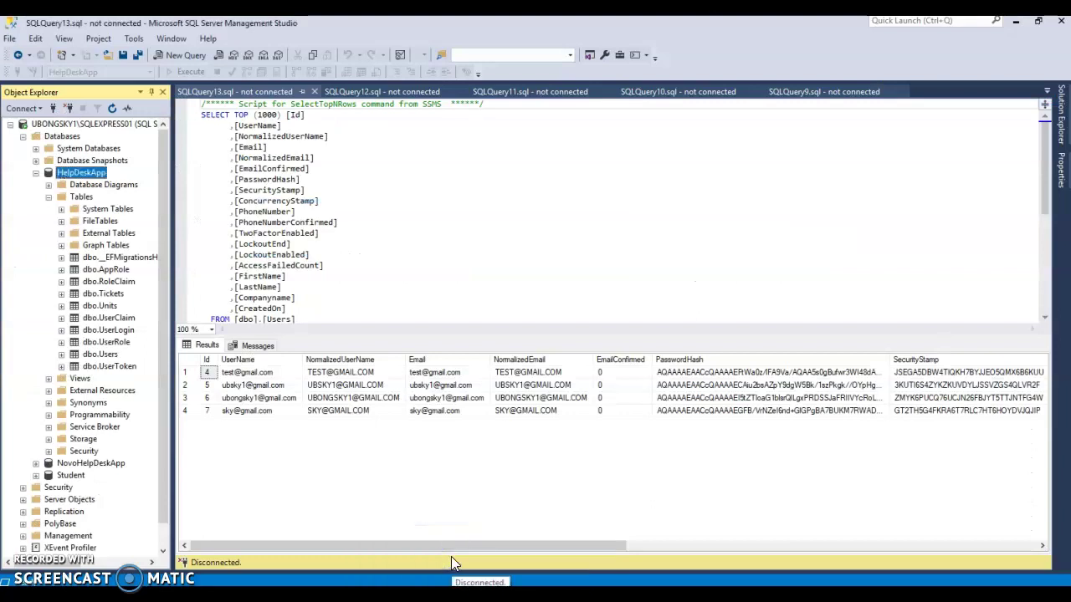
{"action": "left_click", "coordinate": [18, 109]}
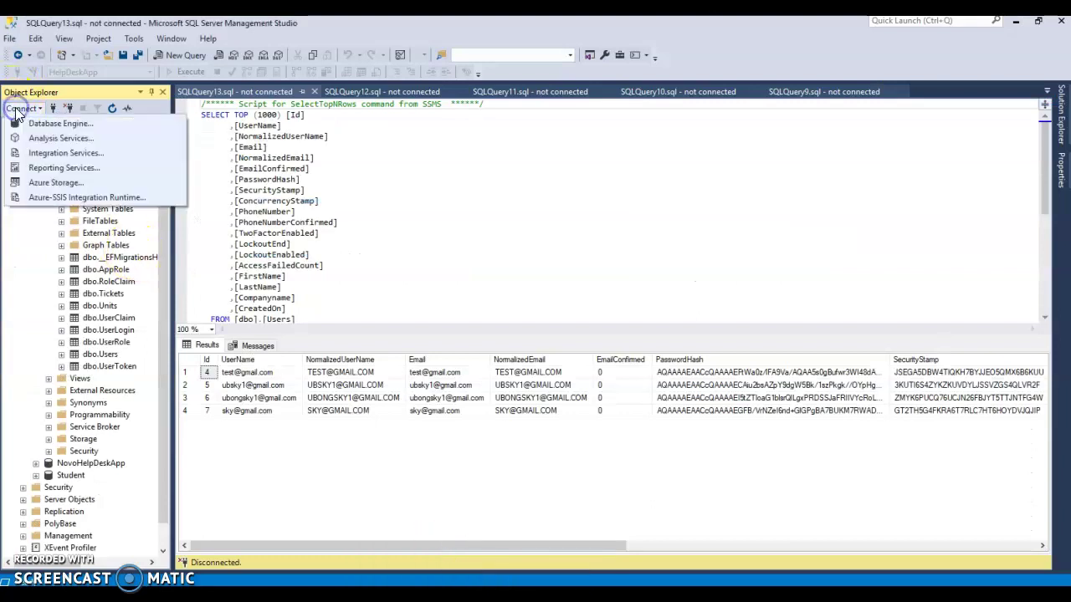
{"action": "left_click", "coordinate": [36, 125]}
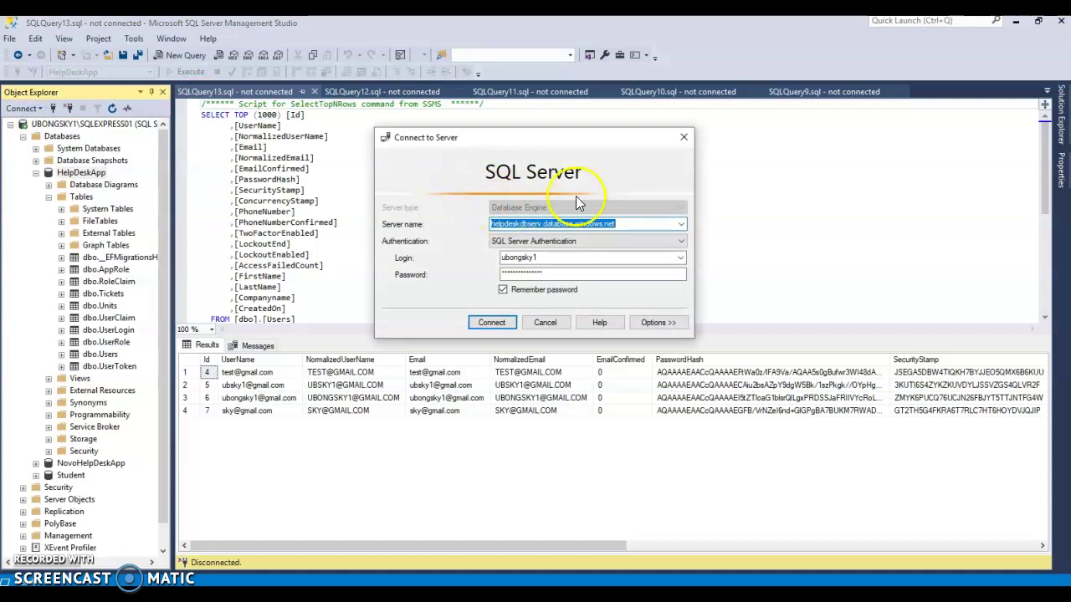
{"action": "key", "text": "Delete"}
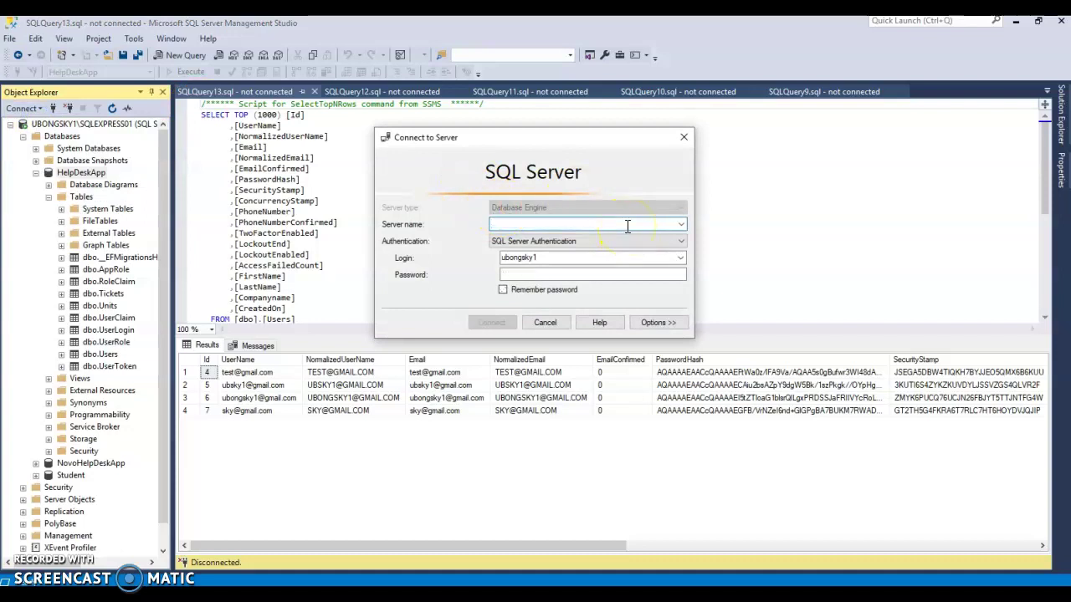
{"action": "key", "text": "ctrl+v"}
Step: Enter the server admin's password for SQL Server Authentication, have it remembered, and connect to the server
{"action": "left_click", "coordinate": [555, 259]}
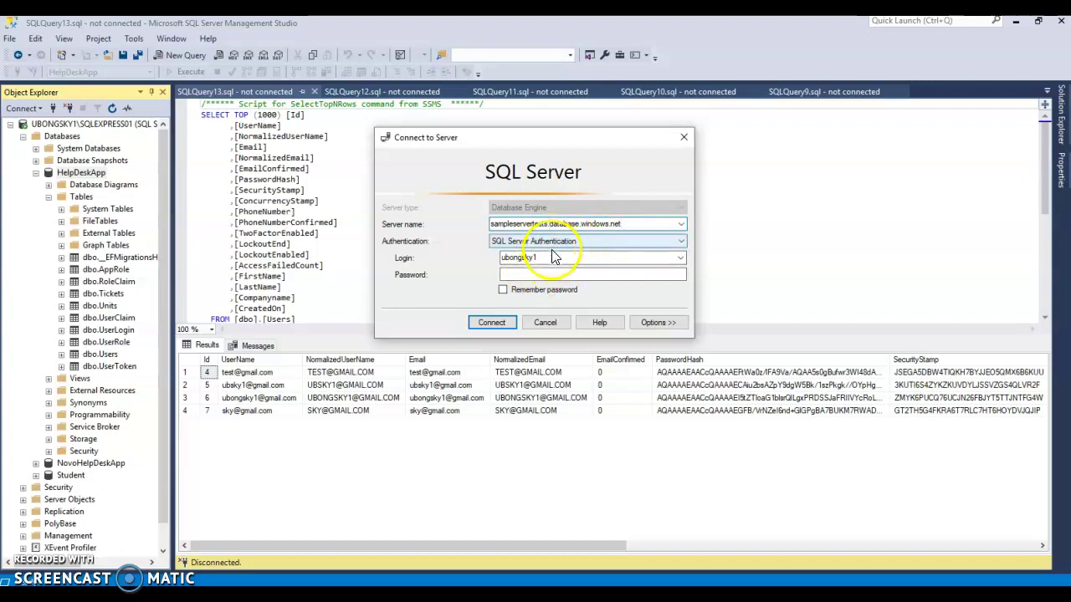
{"action": "left_click", "coordinate": [538, 274]}
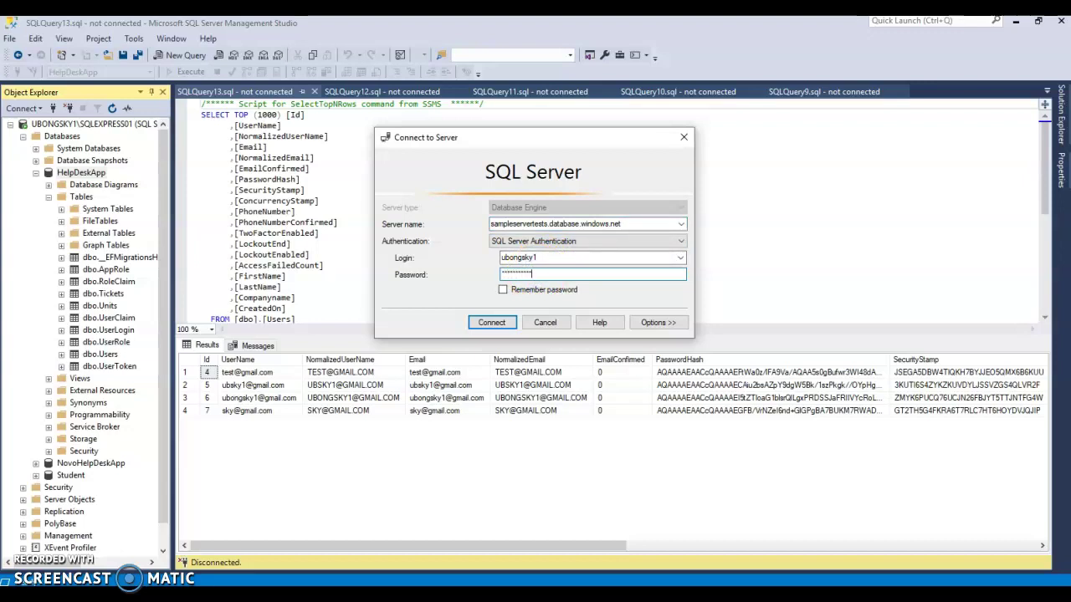
{"action": "left_click", "coordinate": [504, 290]}
{"action": "left_click", "coordinate": [492, 322]}
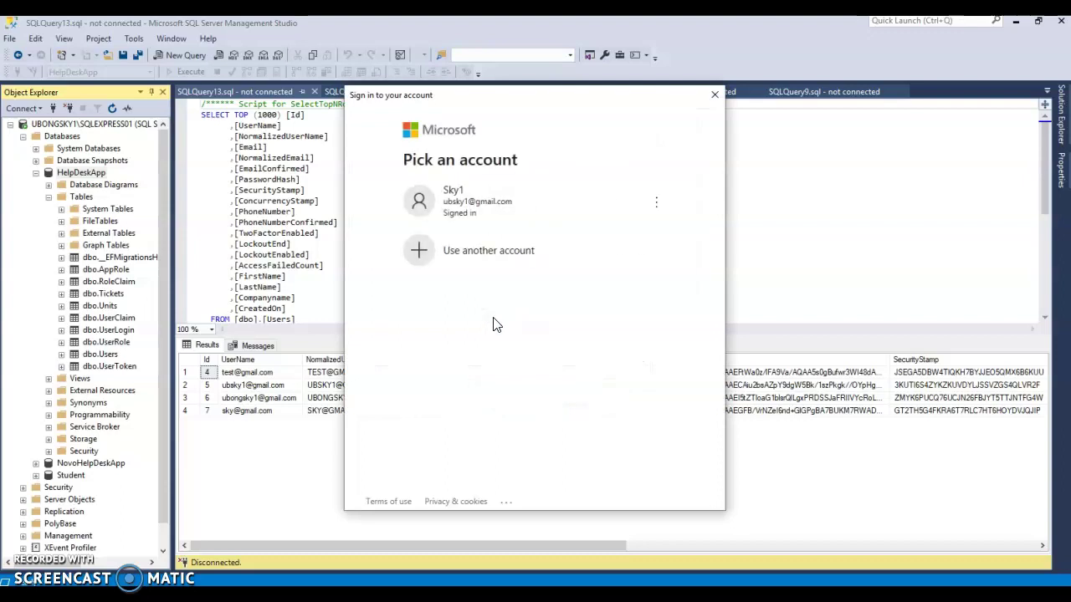
Step: Sign in with the listed Microsoft account and add a firewall rule for the client IP address
{"action": "left_click", "coordinate": [559, 211]}
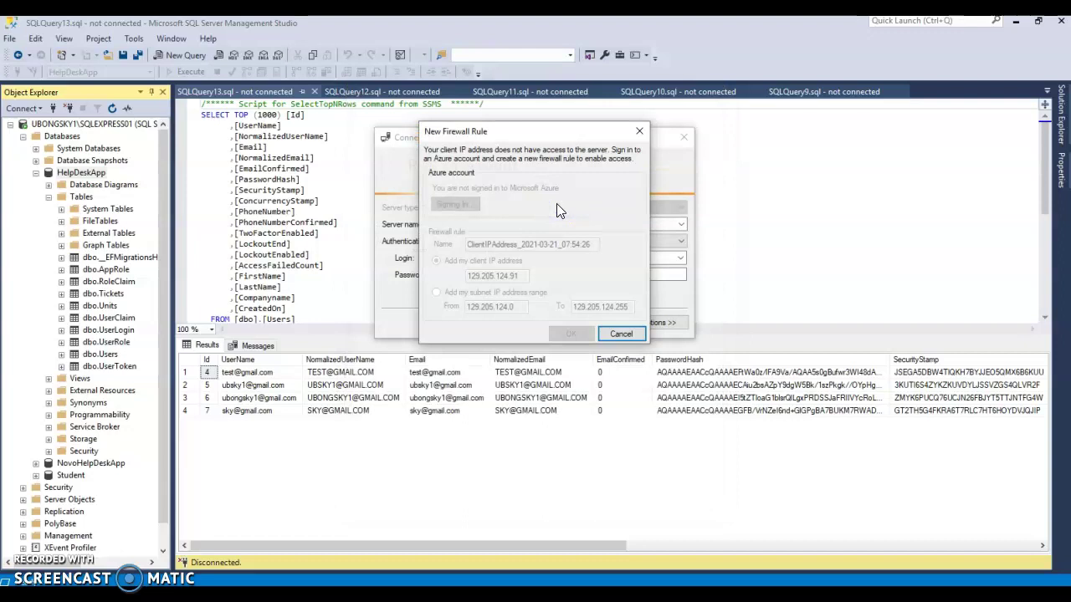
{"action": "left_click", "coordinate": [502, 244]}
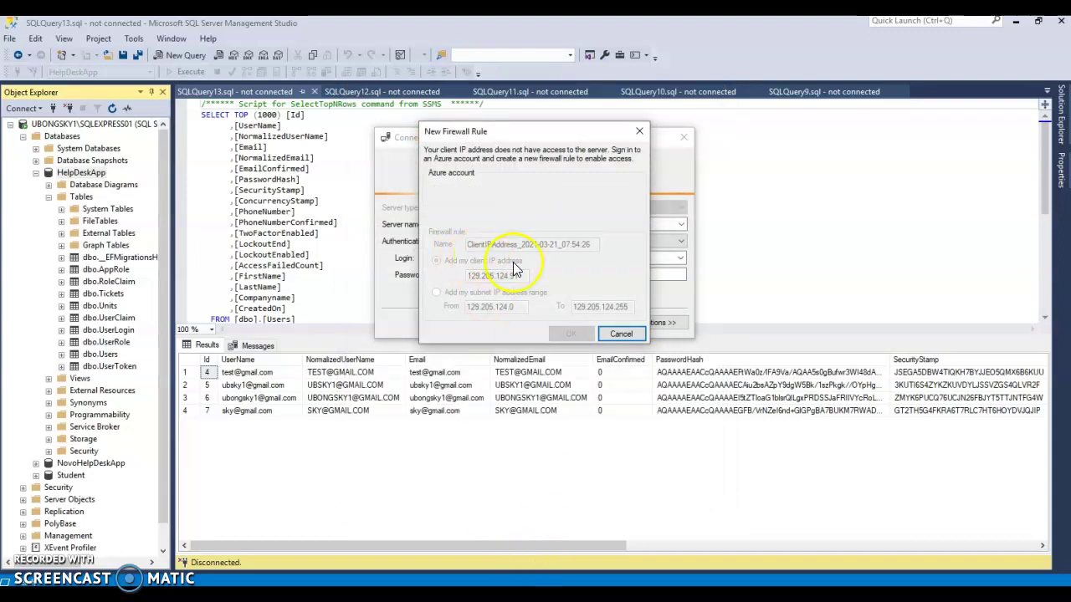
{"action": "left_click", "coordinate": [563, 316]}
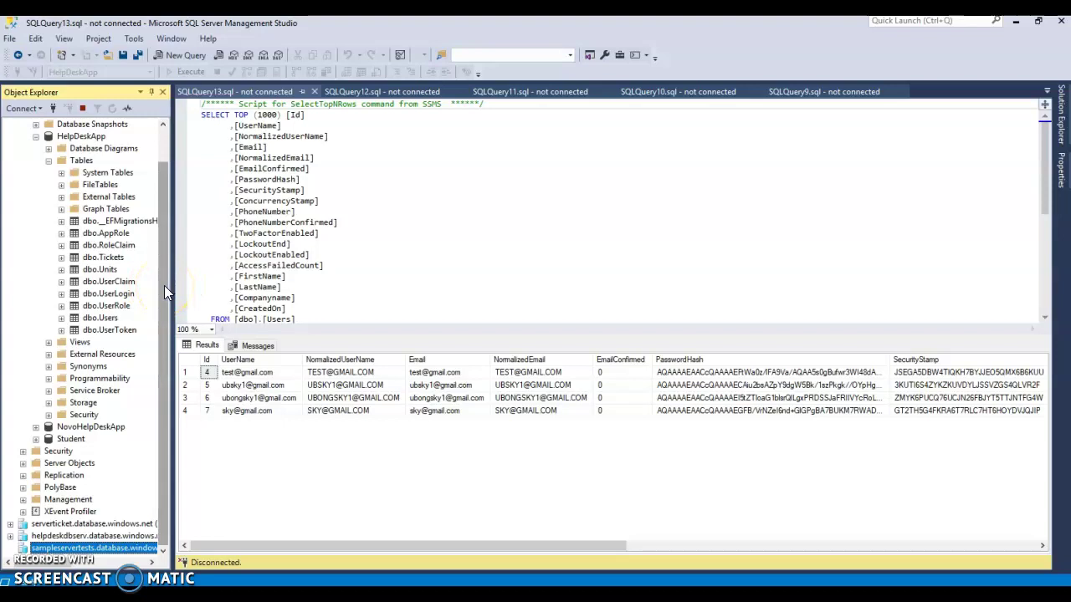
Step: Start the Deploy Database to Microsoft Azure SQL Database wizard for the local HelpDeskApp database
{"action": "left_click_drag", "start_coordinate": [164, 287], "coordinate": [164, 179]}
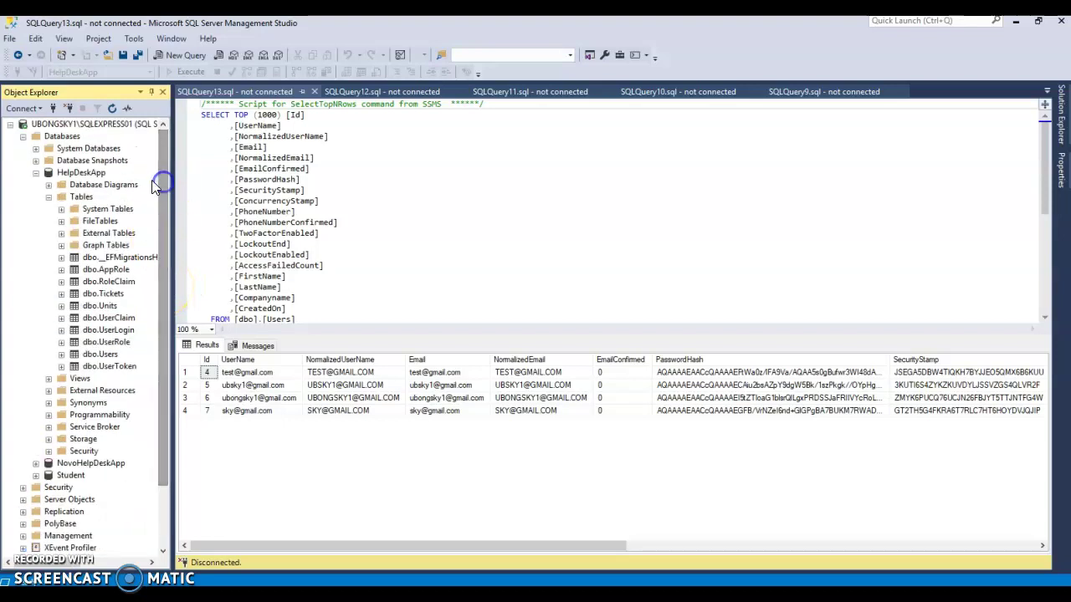
{"action": "left_click", "coordinate": [86, 173]}
{"action": "right_click", "coordinate": [87, 176]}
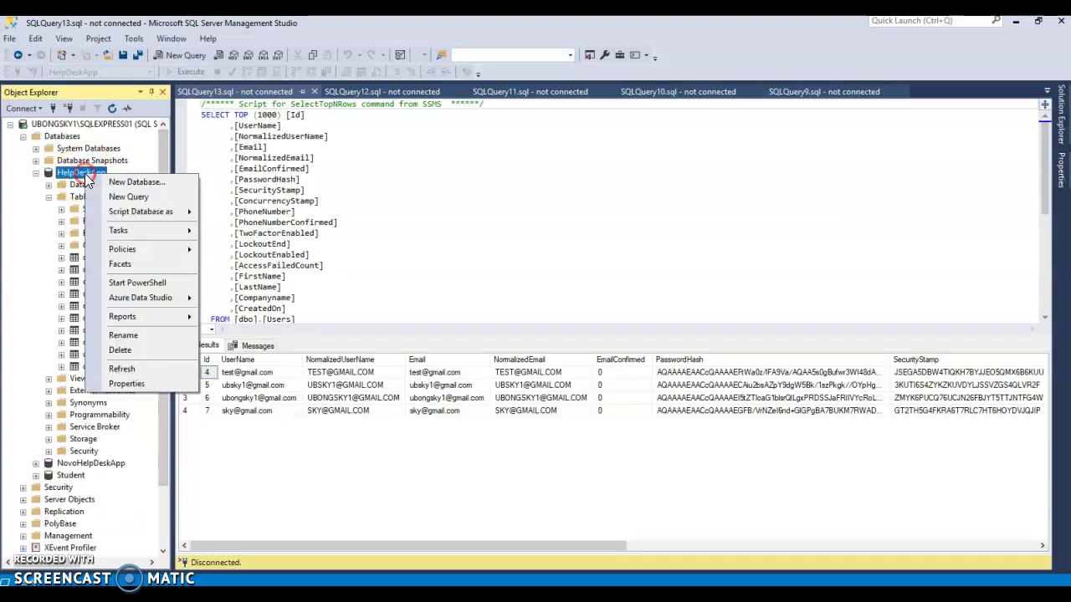
{"action": "mouse_move", "coordinate": [162, 232]}
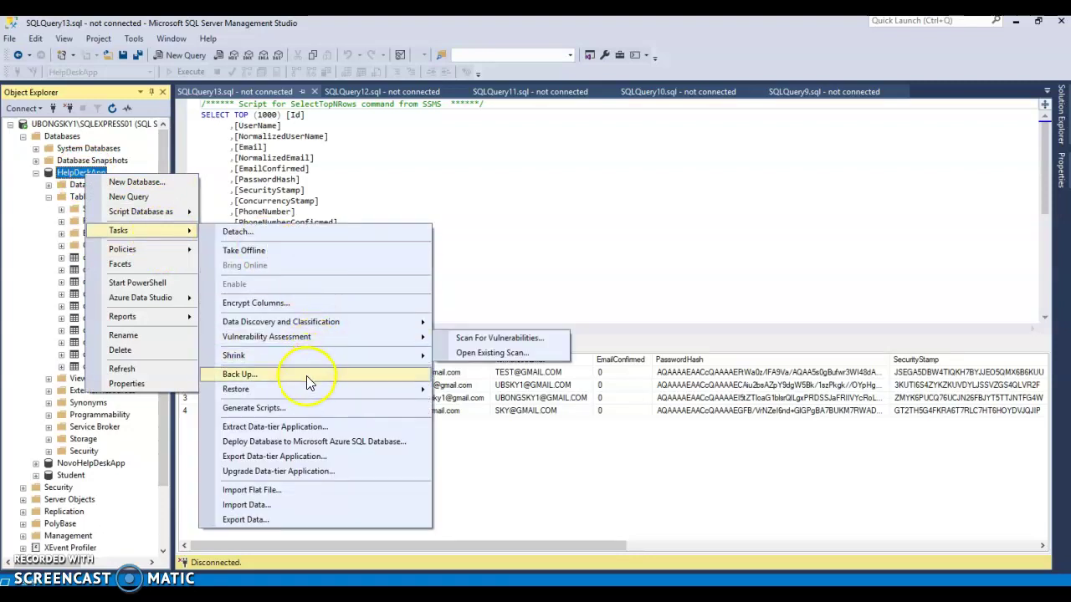
{"action": "left_click", "coordinate": [290, 443]}
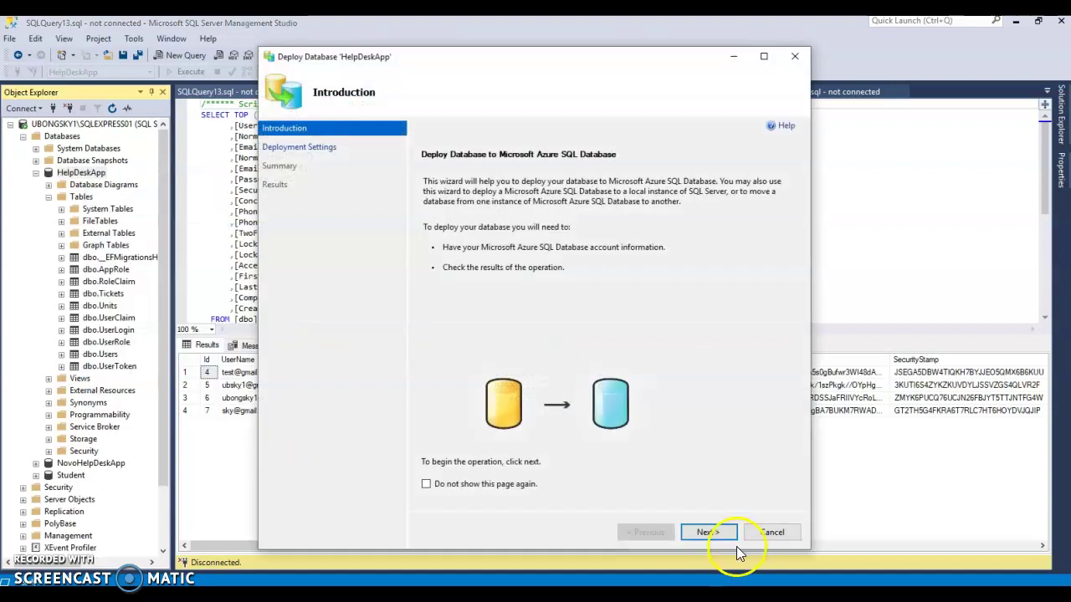
Step: Connect the deployment wizard to sampleservertests.database.windows.net with the remembered login and accept the deployment settings with HelpDeskApp as the new database name
{"action": "left_click", "coordinate": [723, 536]}
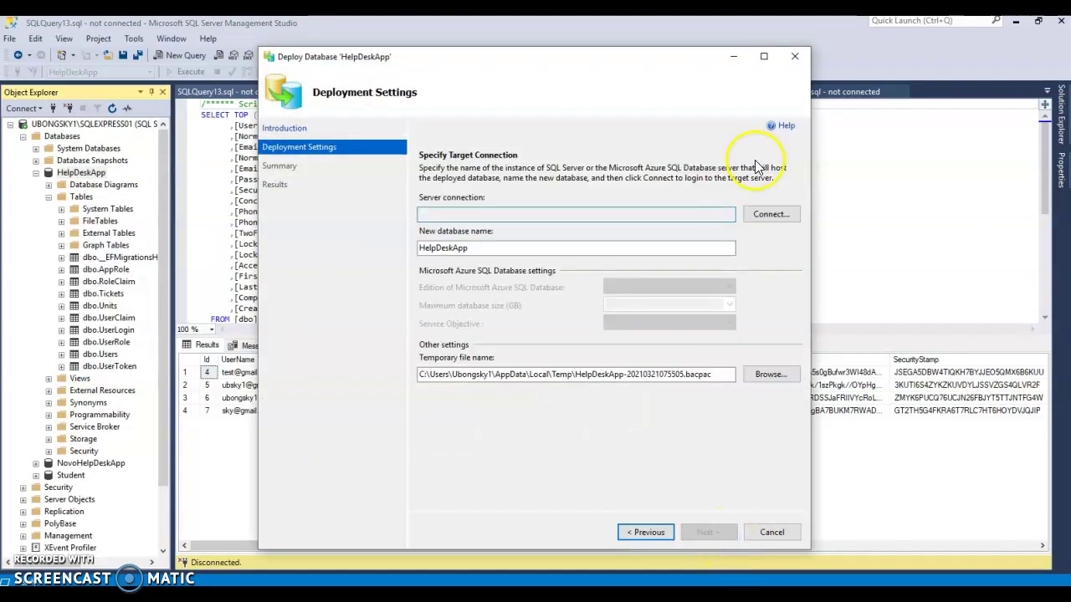
{"action": "left_click", "coordinate": [769, 215]}
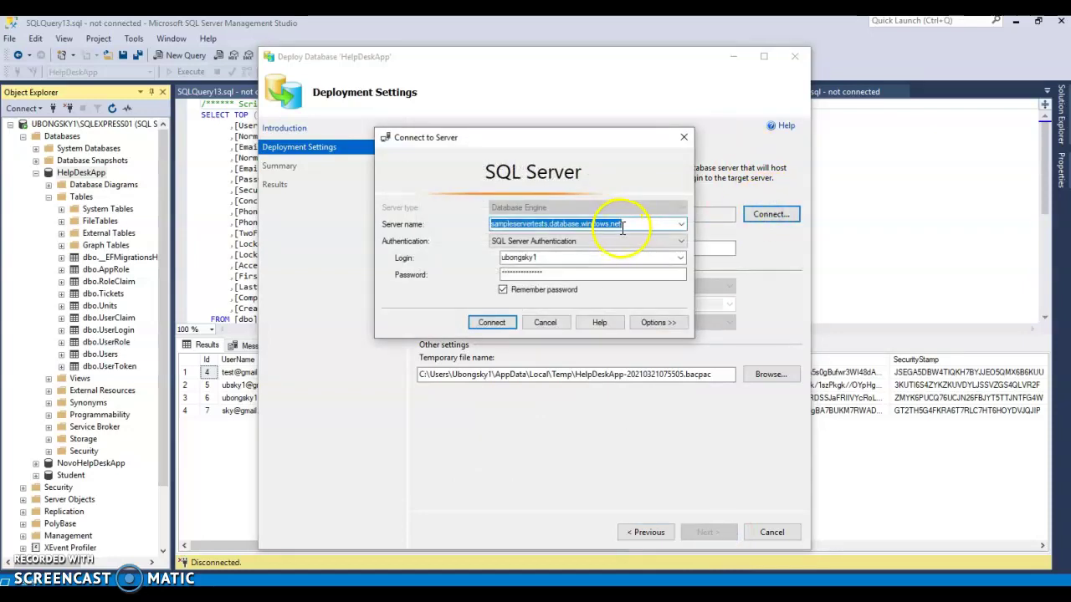
{"action": "left_click", "coordinate": [500, 323]}
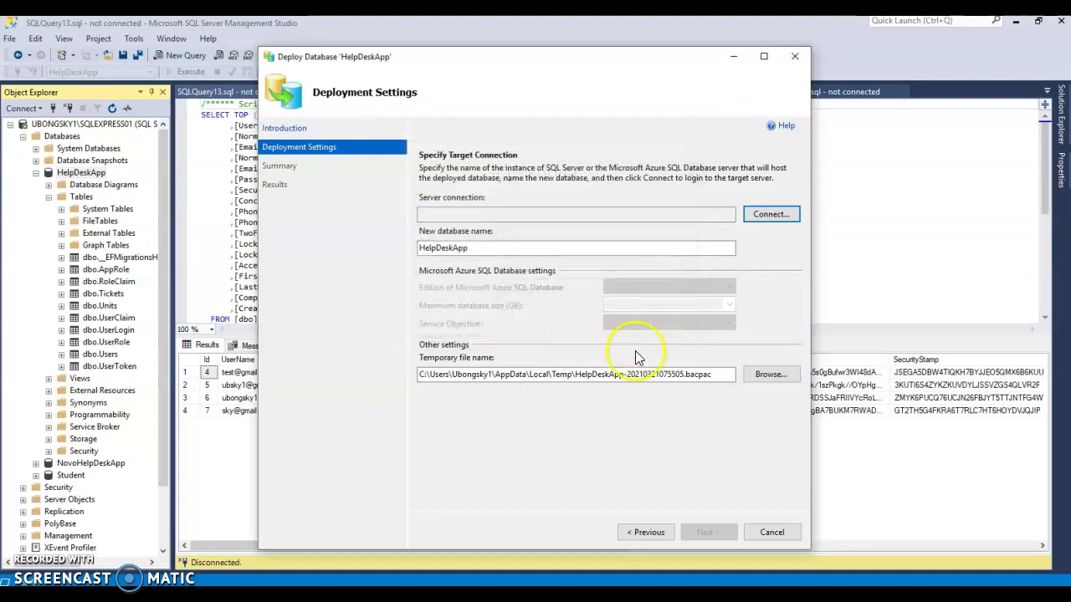
{"action": "left_click", "coordinate": [708, 528]}
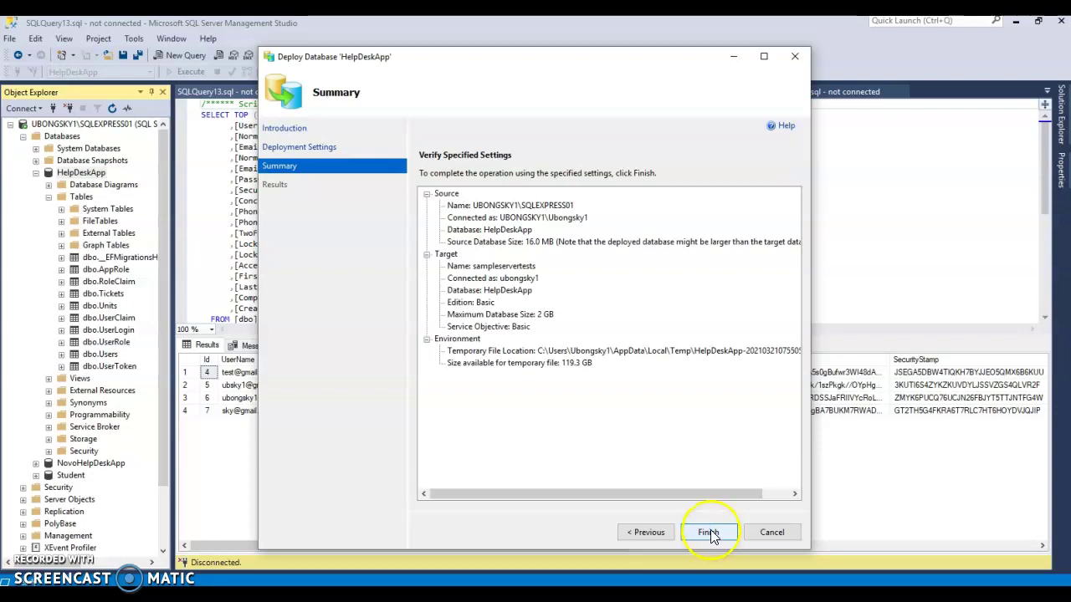
Step: Run the HelpDeskApp deployment and close the wizard once the operation is complete
{"action": "left_click", "coordinate": [710, 537]}
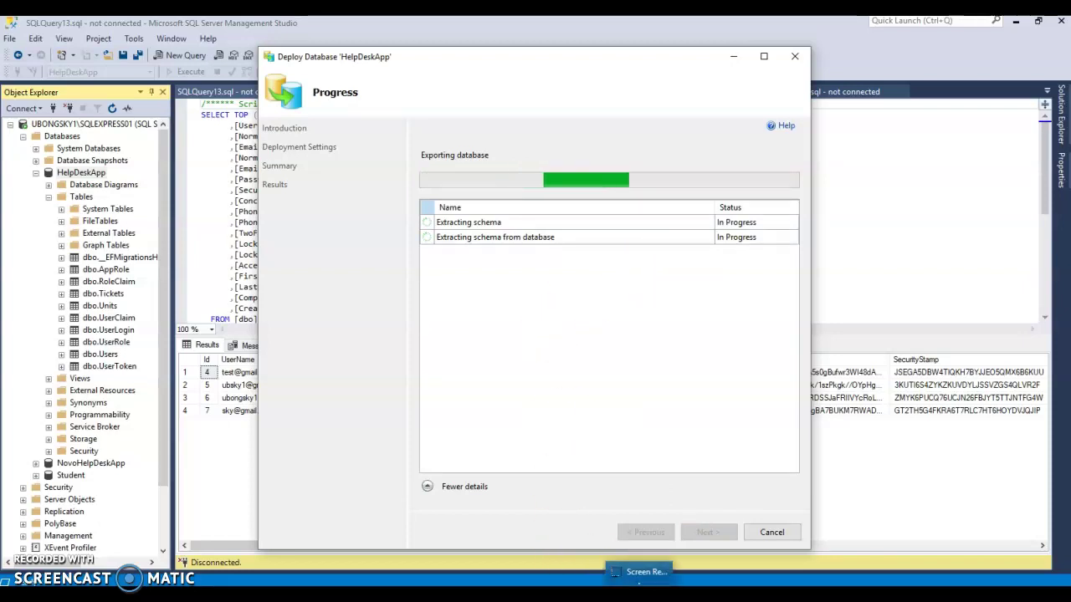
{"action": "left_click", "coordinate": [602, 572]}
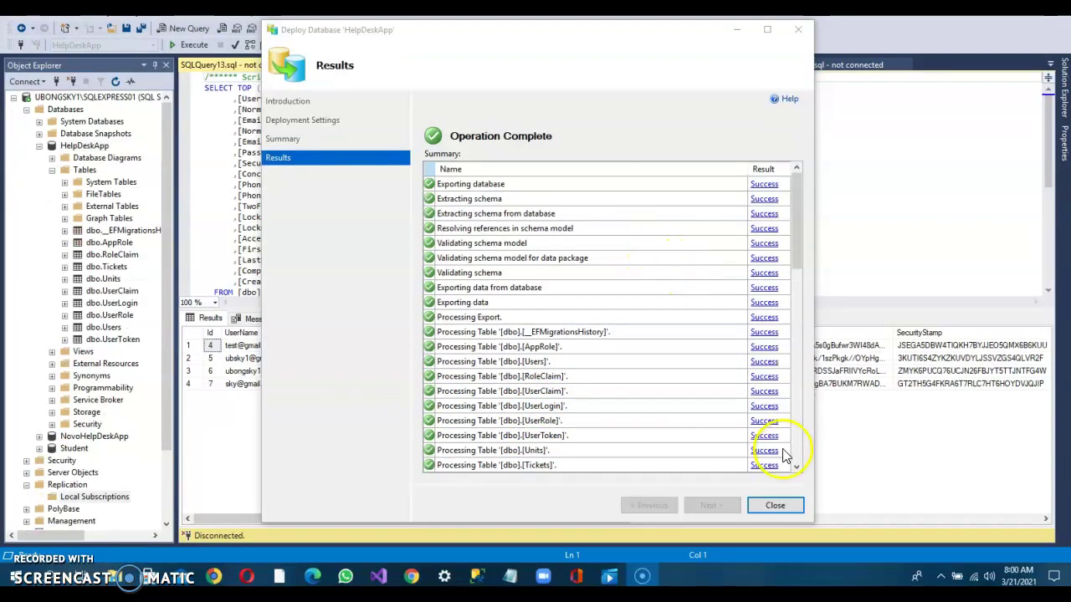
{"action": "left_click", "coordinate": [774, 506]}
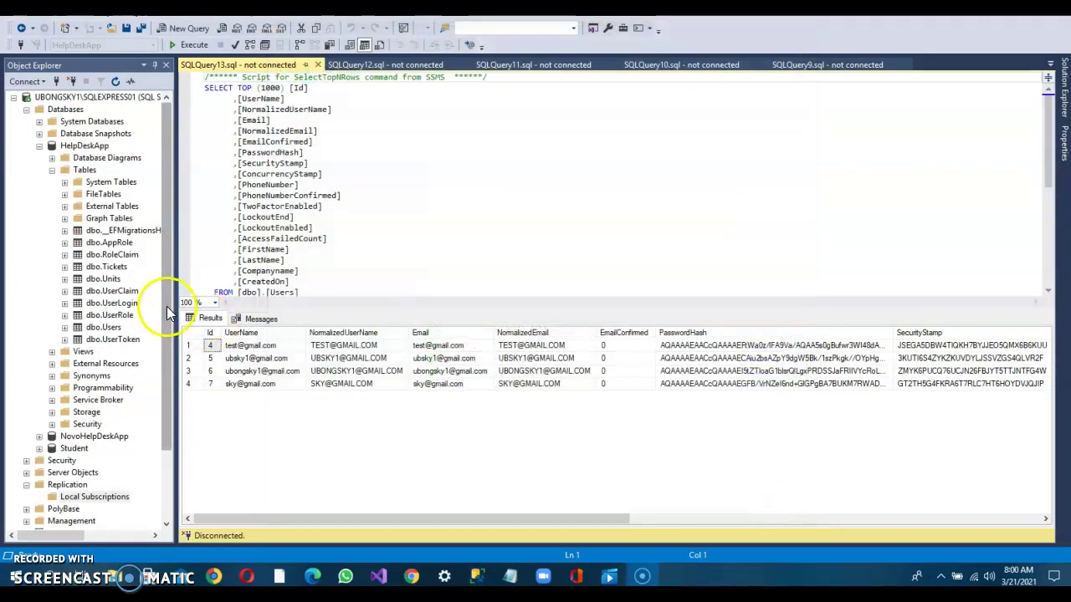
Step: Expand the databases of the sampleservertests server down to HelpDeskApp's tables and examine the deployed tables
{"action": "left_click_drag", "start_coordinate": [164, 309], "coordinate": [167, 390]}
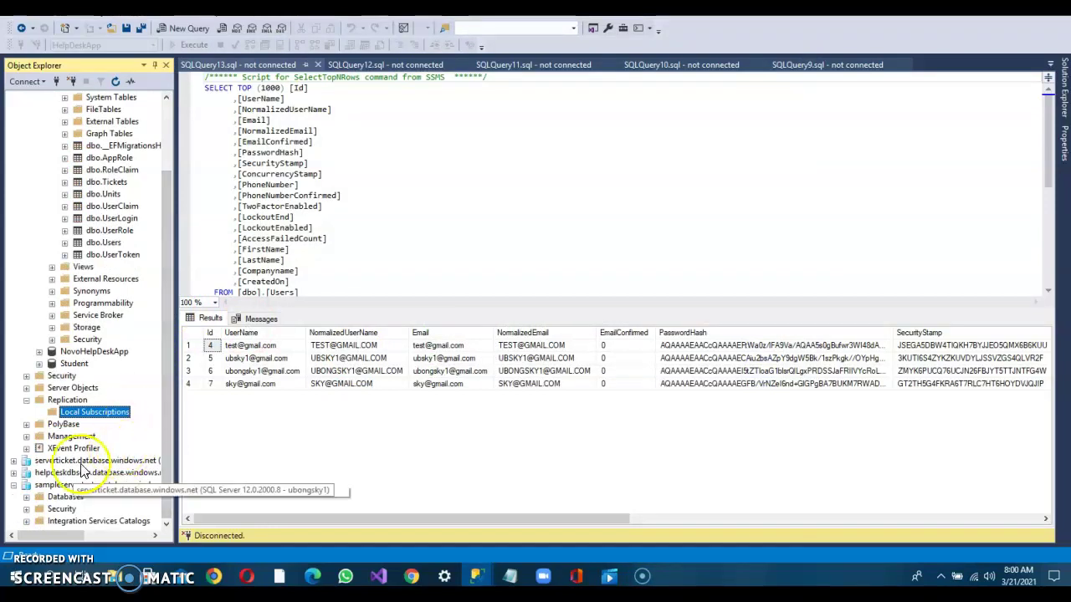
{"action": "left_click", "coordinate": [28, 497]}
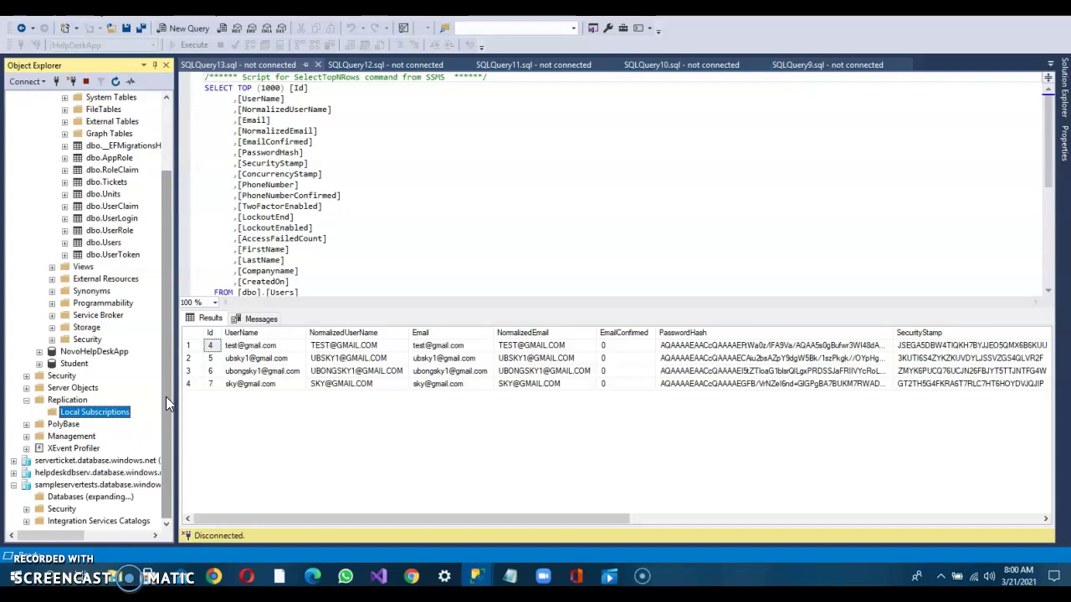
{"action": "scroll", "coordinate": [166, 405], "scroll_direction": "down", "scroll_amount": 1}
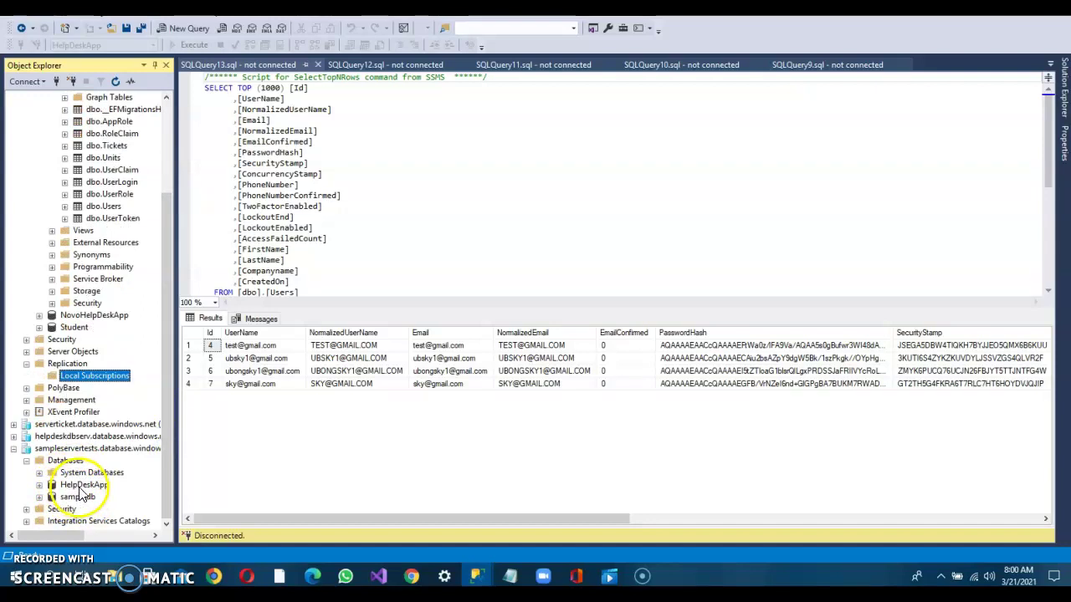
{"action": "left_click", "coordinate": [40, 486]}
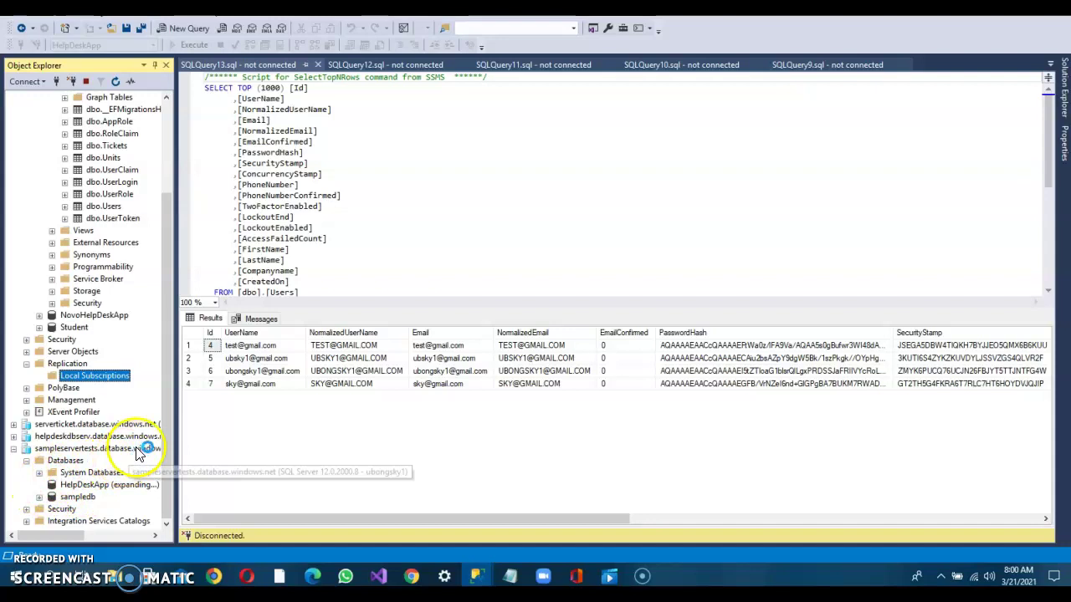
{"action": "left_click", "coordinate": [51, 424]}
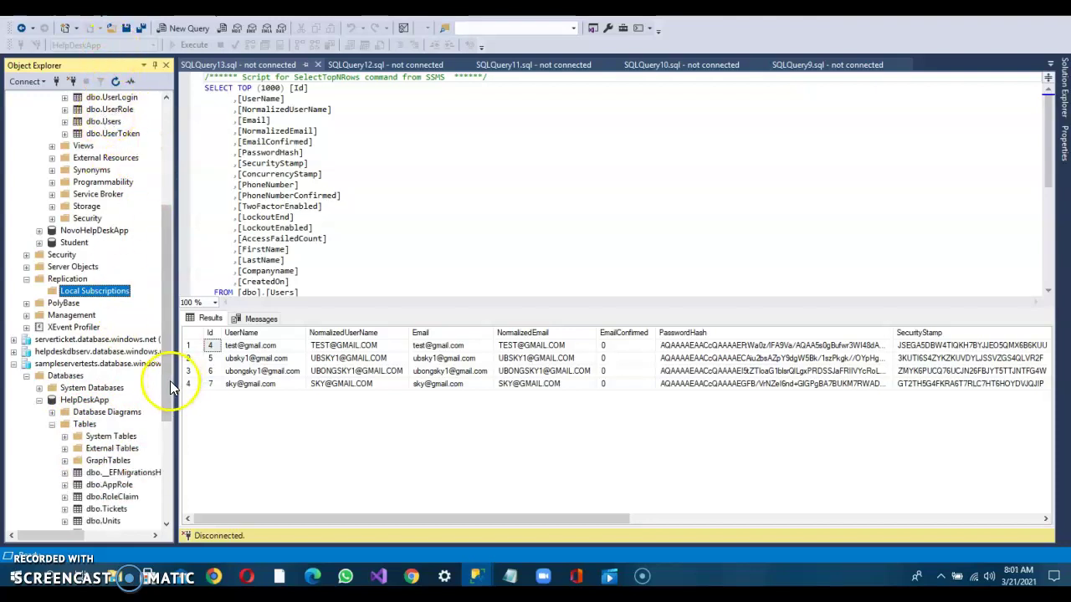
{"action": "left_click_drag", "start_coordinate": [169, 383], "coordinate": [173, 437]}
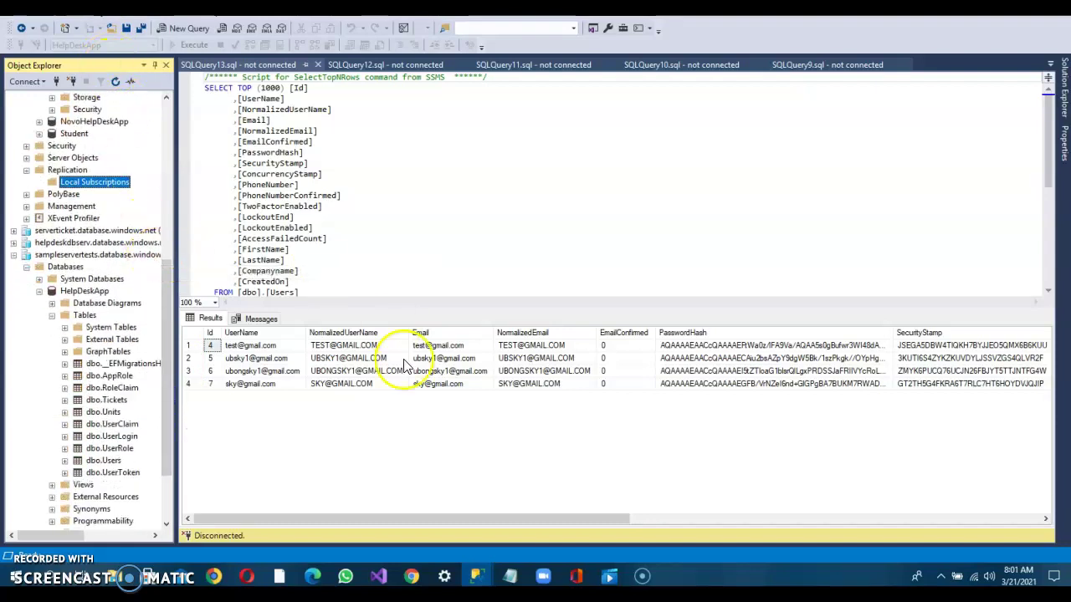
Step: Switch to Visual Studio, open the HelpDesk project's publish page, and start a new publish profile with Azure as the target
{"action": "left_click", "coordinate": [381, 578]}
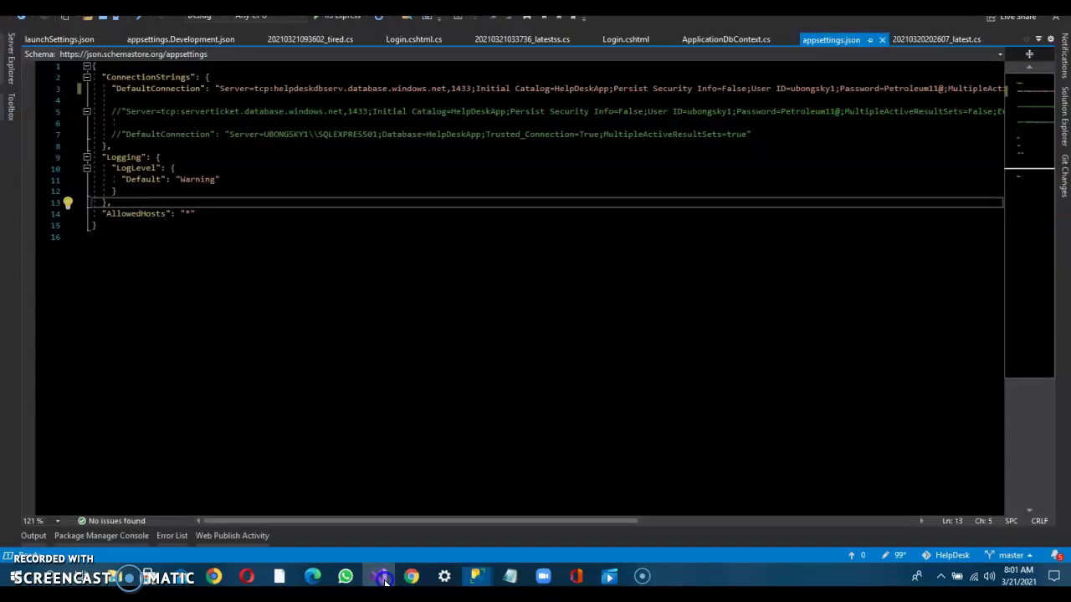
{"action": "left_click", "coordinate": [1064, 98]}
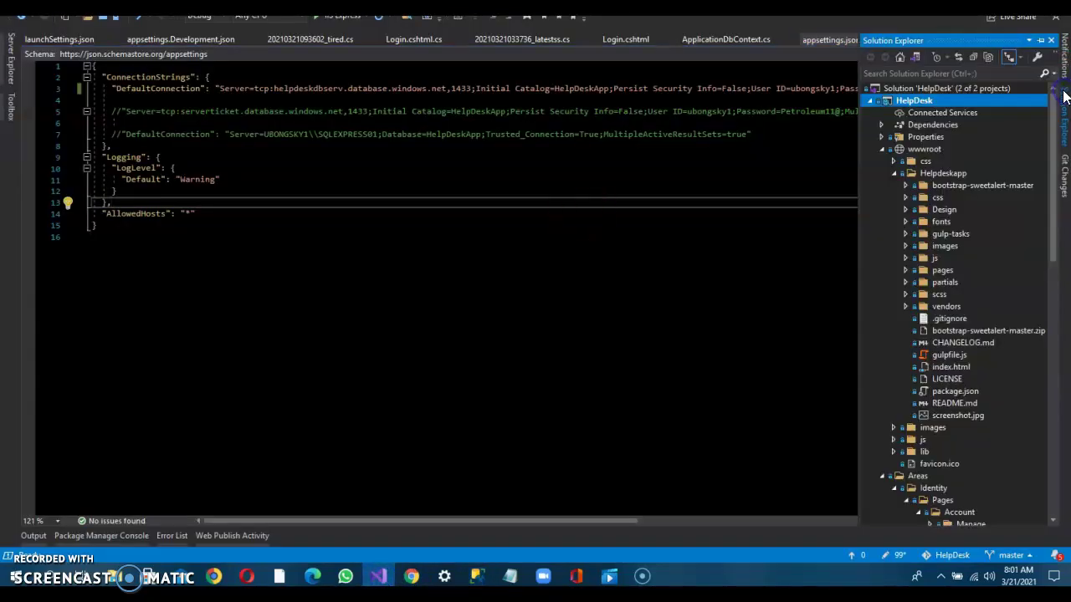
{"action": "right_click", "coordinate": [951, 98]}
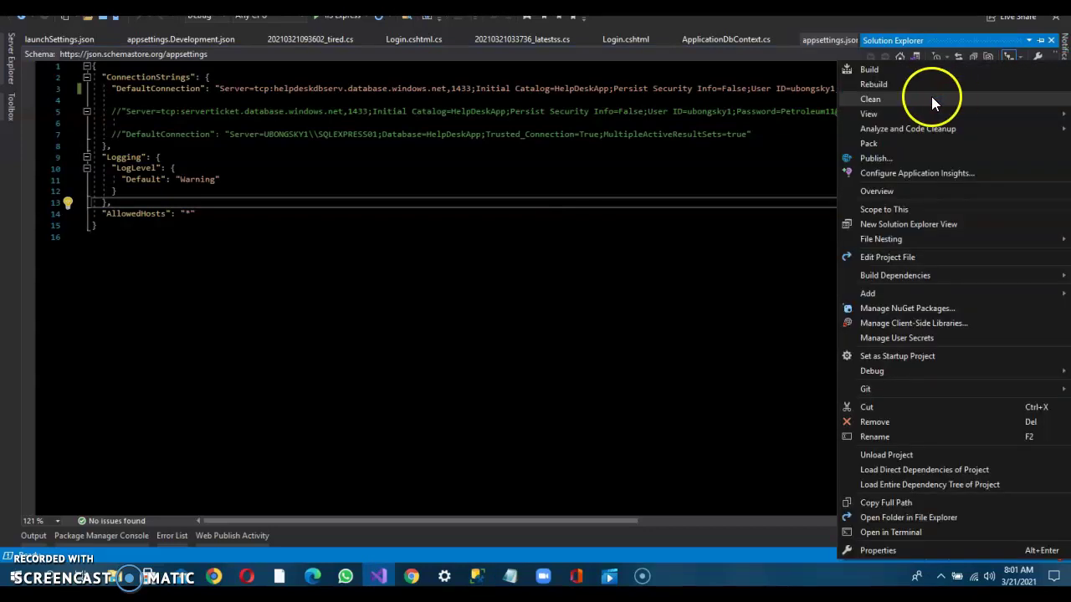
{"action": "left_click", "coordinate": [901, 158]}
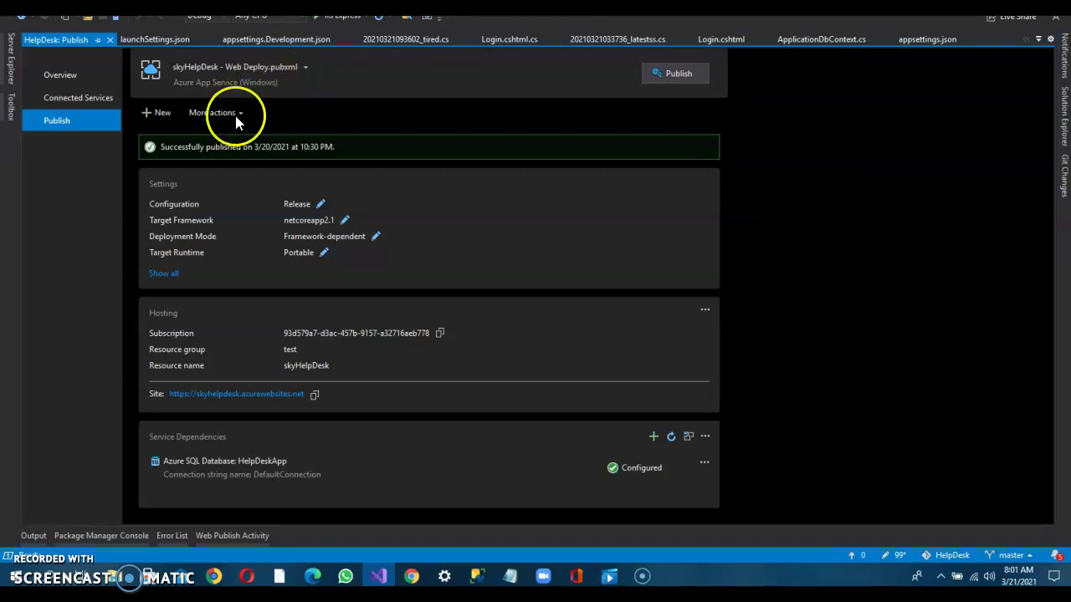
{"action": "left_click", "coordinate": [164, 114]}
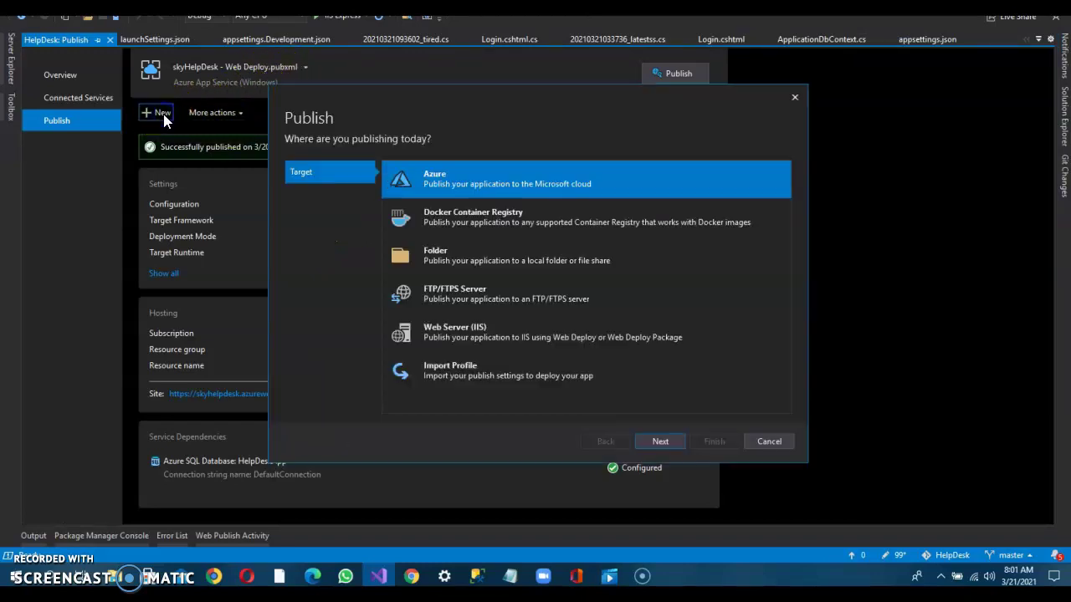
{"action": "left_click", "coordinate": [657, 440]}
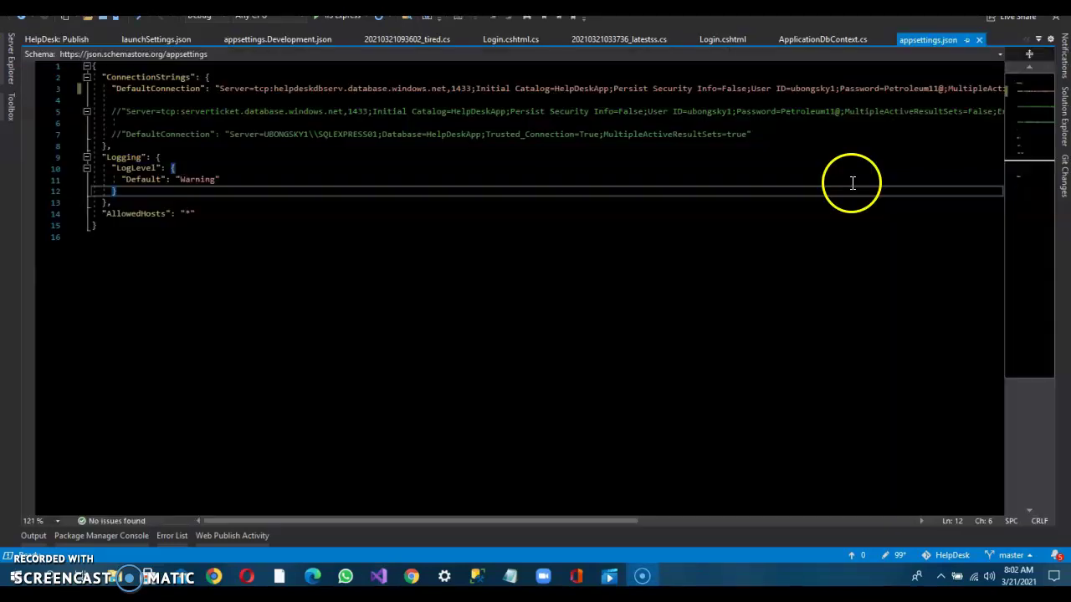
Step: Replace the DefaultConnection value in appsettings.json with the copied ADO.NET connection string for sampledb
{"action": "left_click", "coordinate": [851, 180]}
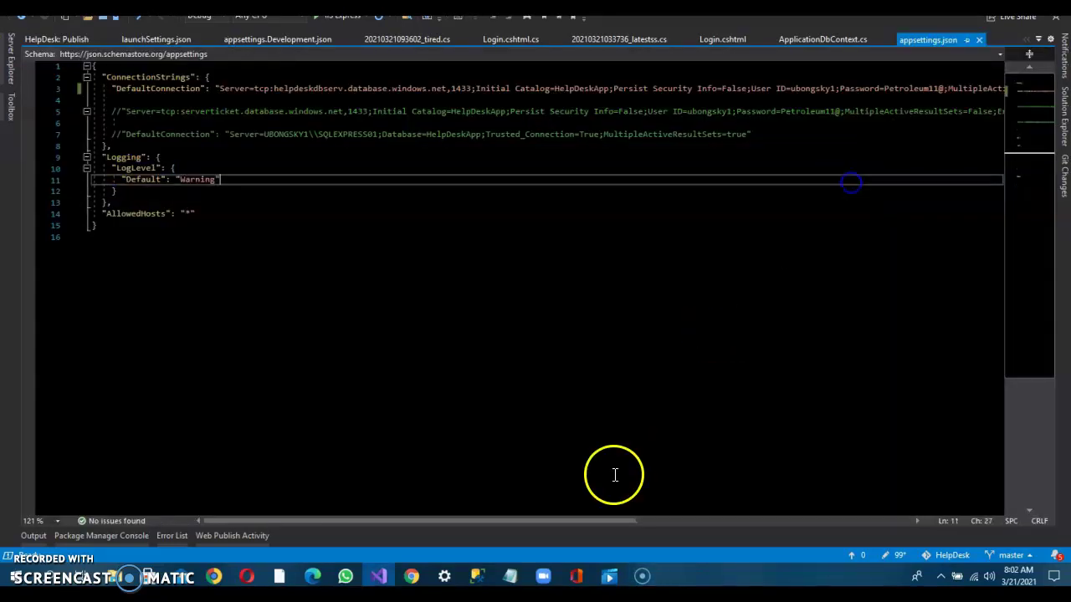
{"action": "left_click_drag", "start_coordinate": [592, 515], "coordinate": [844, 515]}
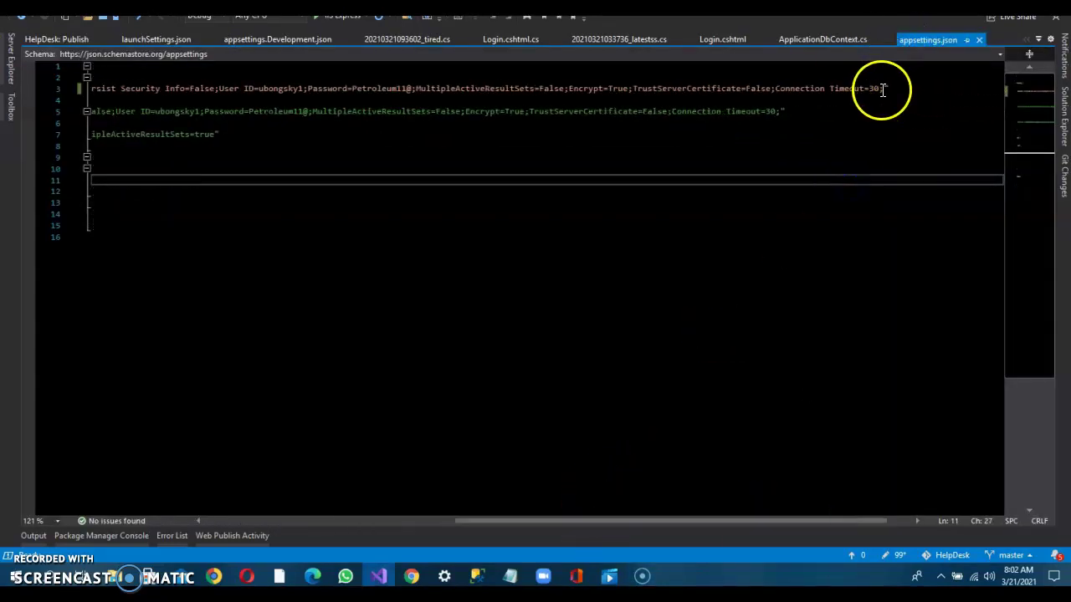
{"action": "left_click_drag", "start_coordinate": [877, 90], "coordinate": [224, 94]}
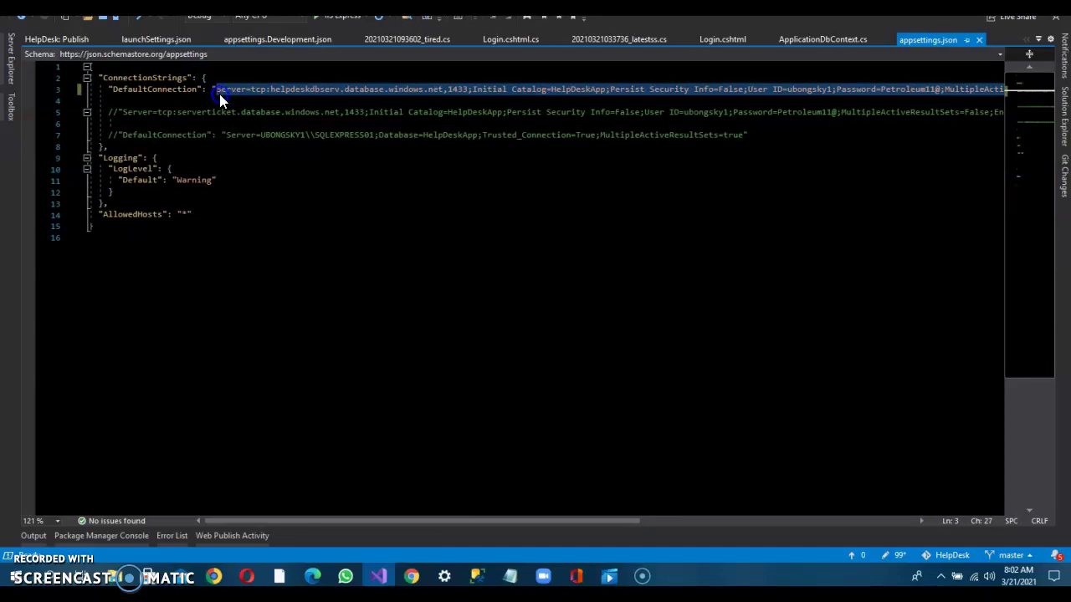
{"action": "key", "text": "Delete"}
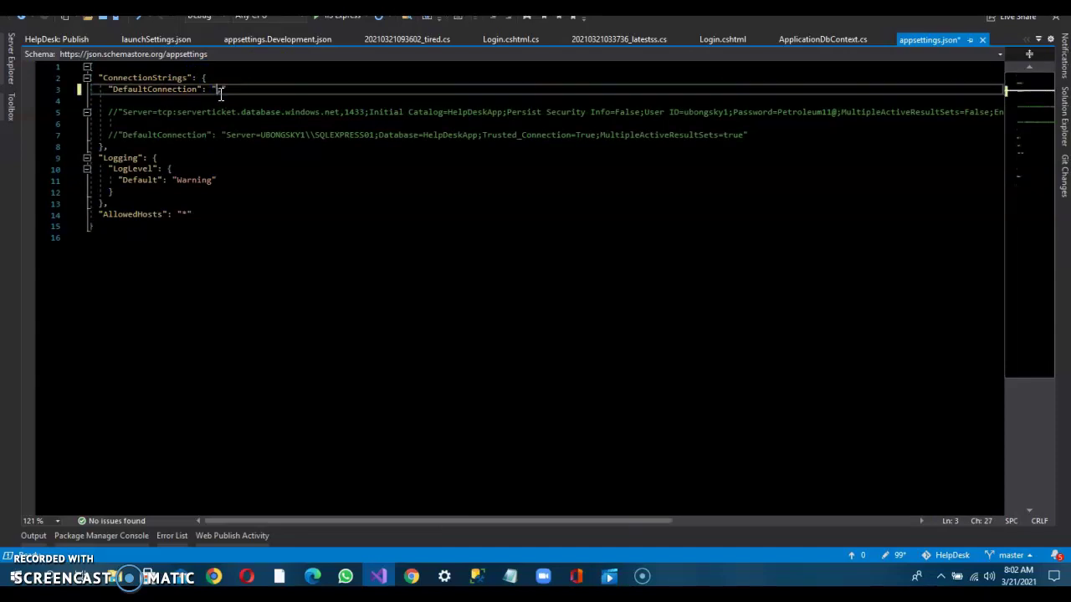
{"action": "key", "text": "ctrl+v"}
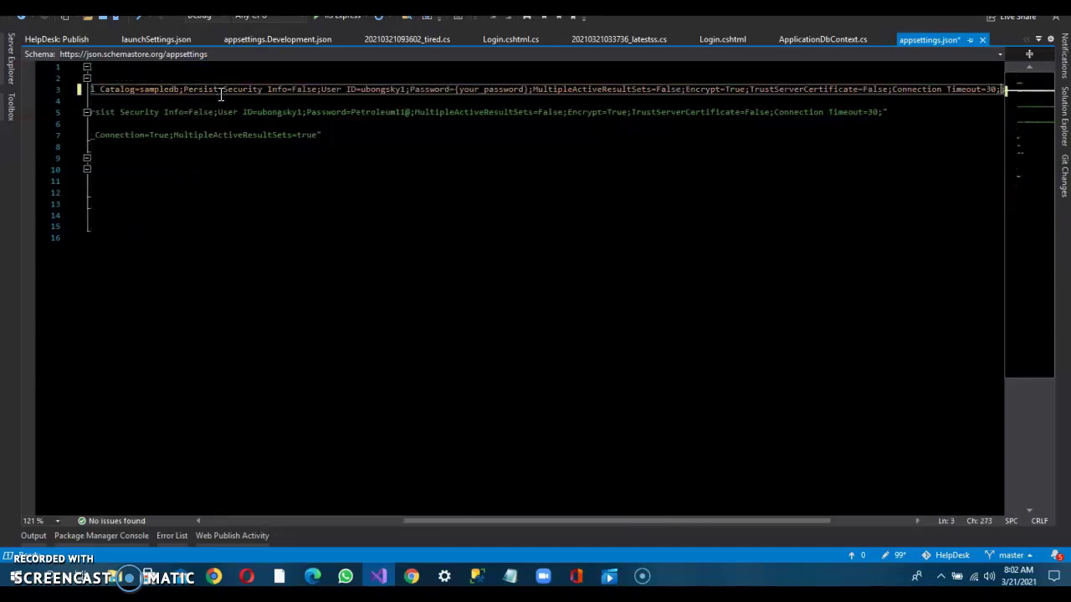
Step: Check sampledb's connection string in the Azure portal, return to Visual Studio, and select the {your_password} placeholder in DefaultConnection
{"action": "left_click", "coordinate": [313, 577]}
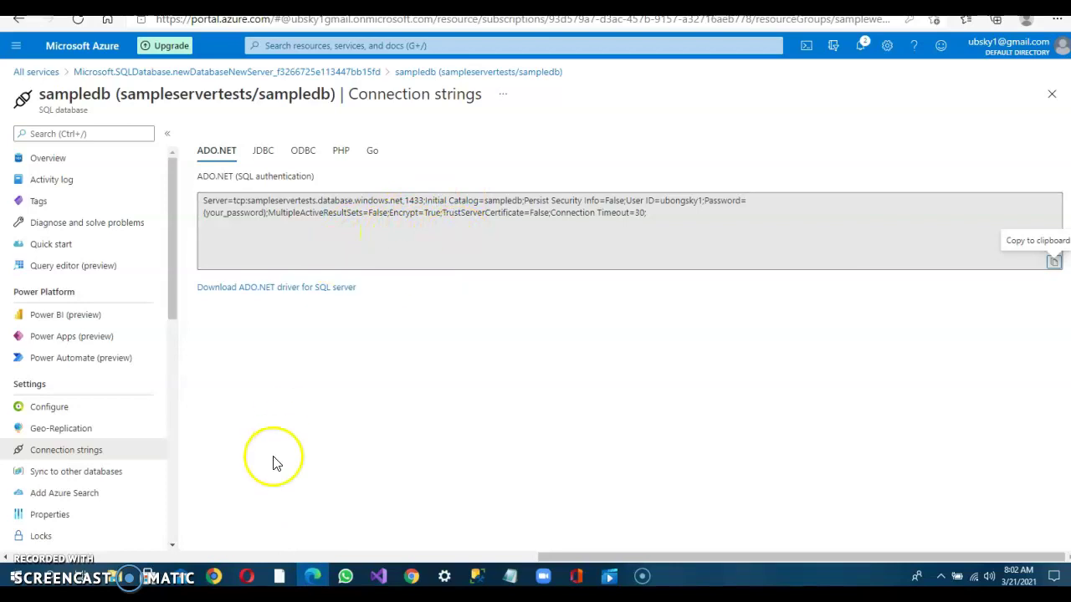
{"action": "left_click", "coordinate": [312, 576]}
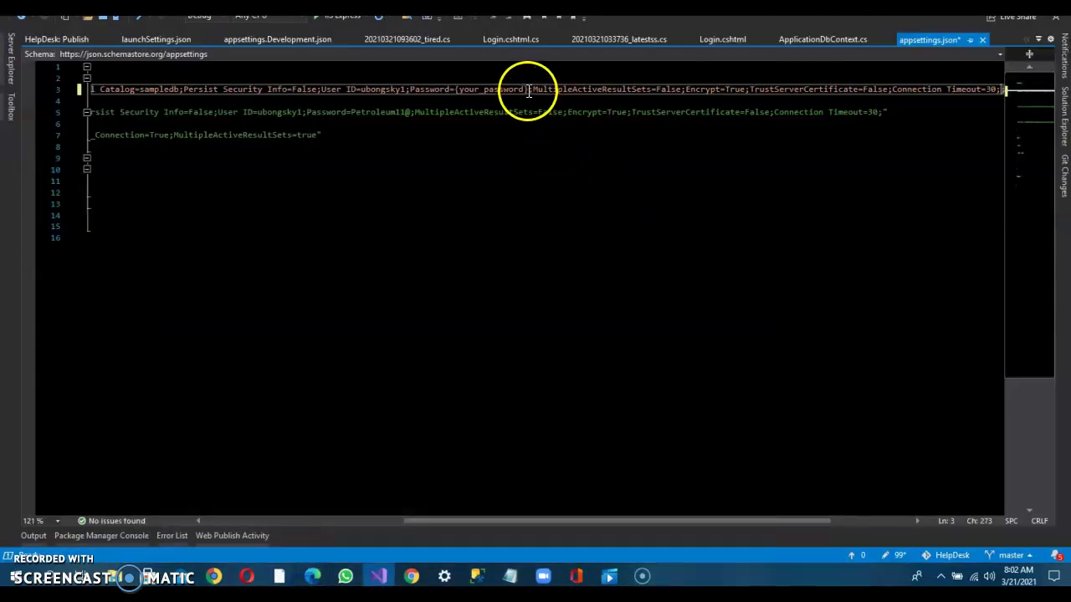
{"action": "left_click_drag", "start_coordinate": [529, 90], "coordinate": [459, 92]}
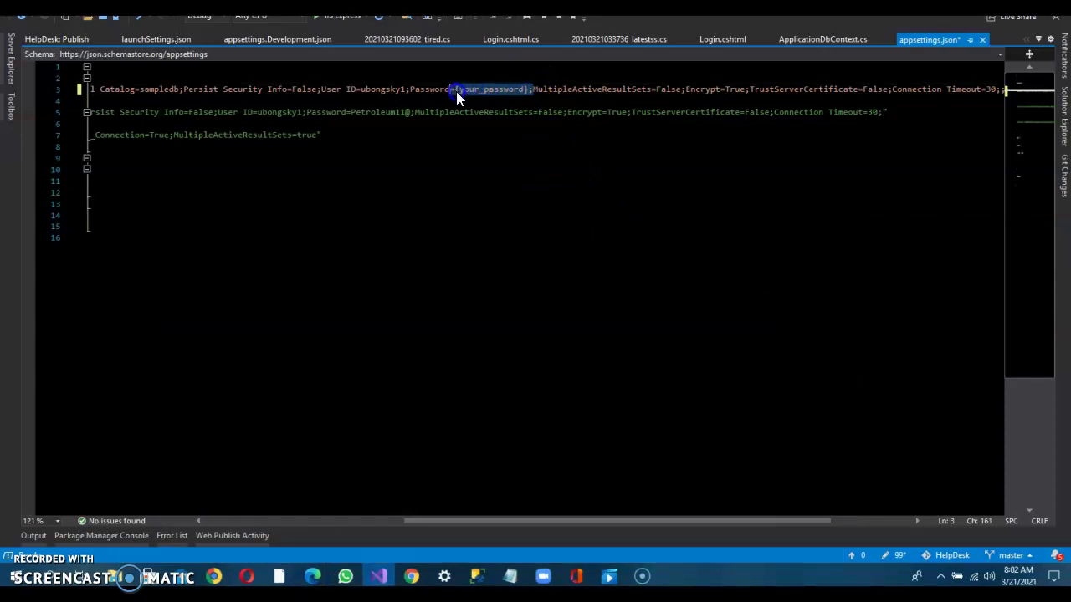